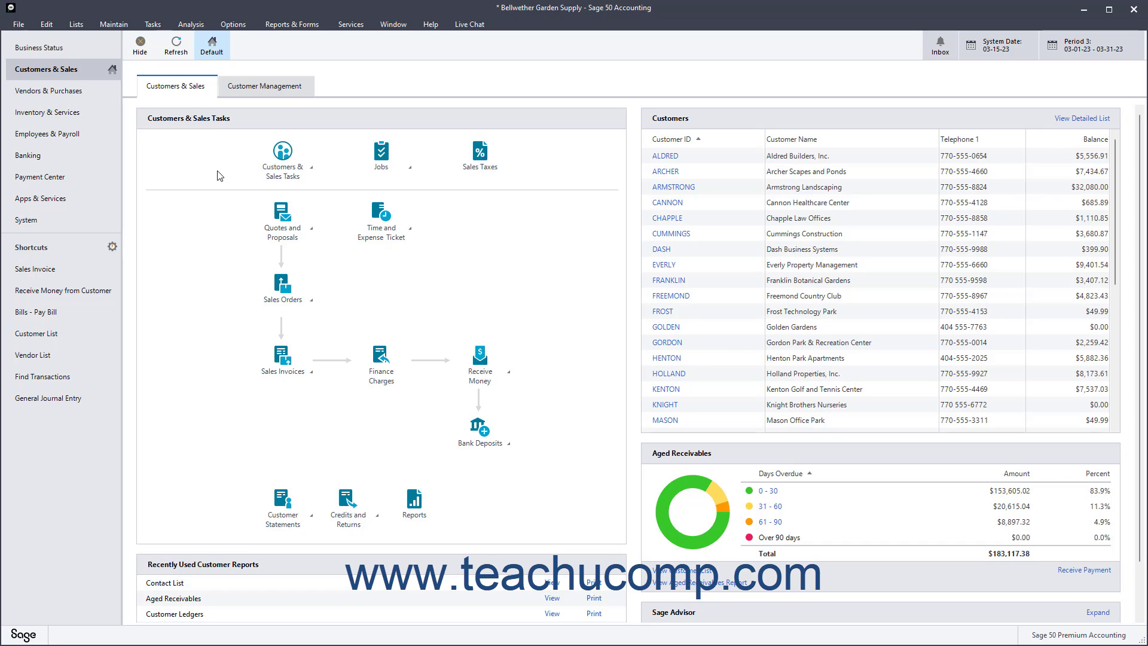
Select the Quote Register in the Accounts Receivable reports and open its Options dialog
left_click(290, 25)
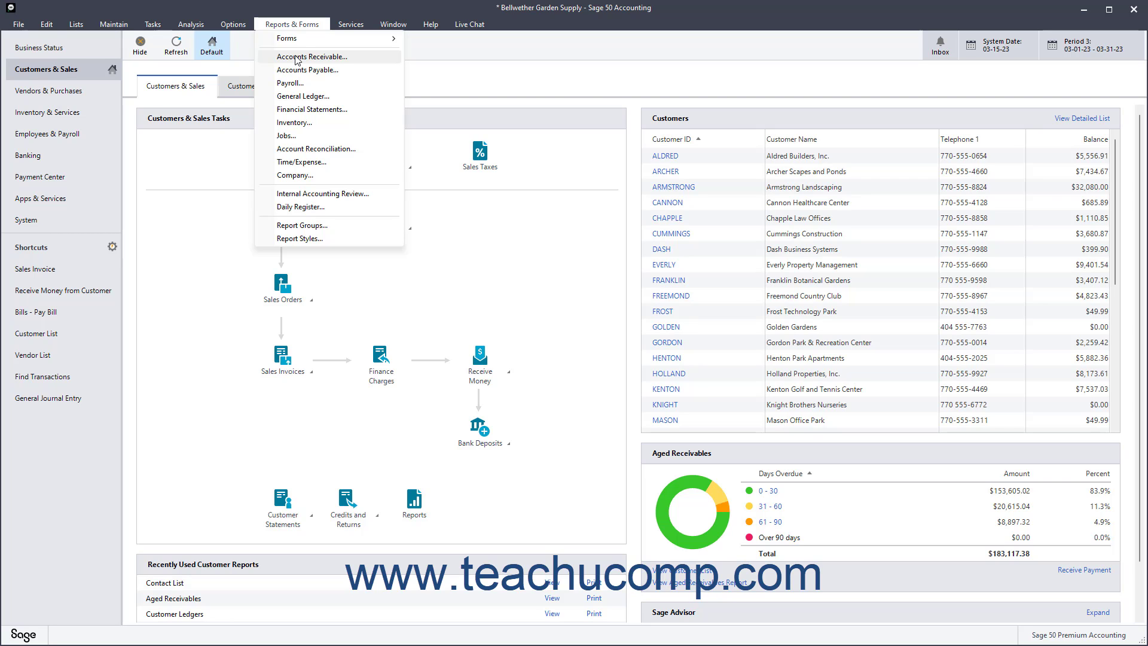
left_click(297, 57)
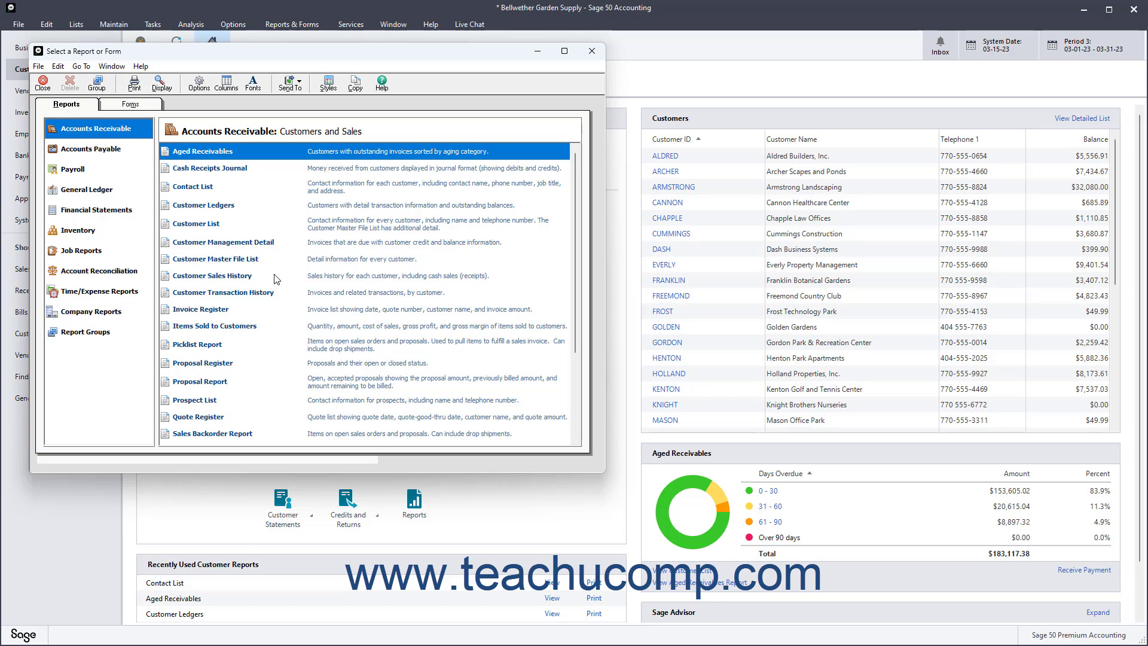
left_click(221, 418)
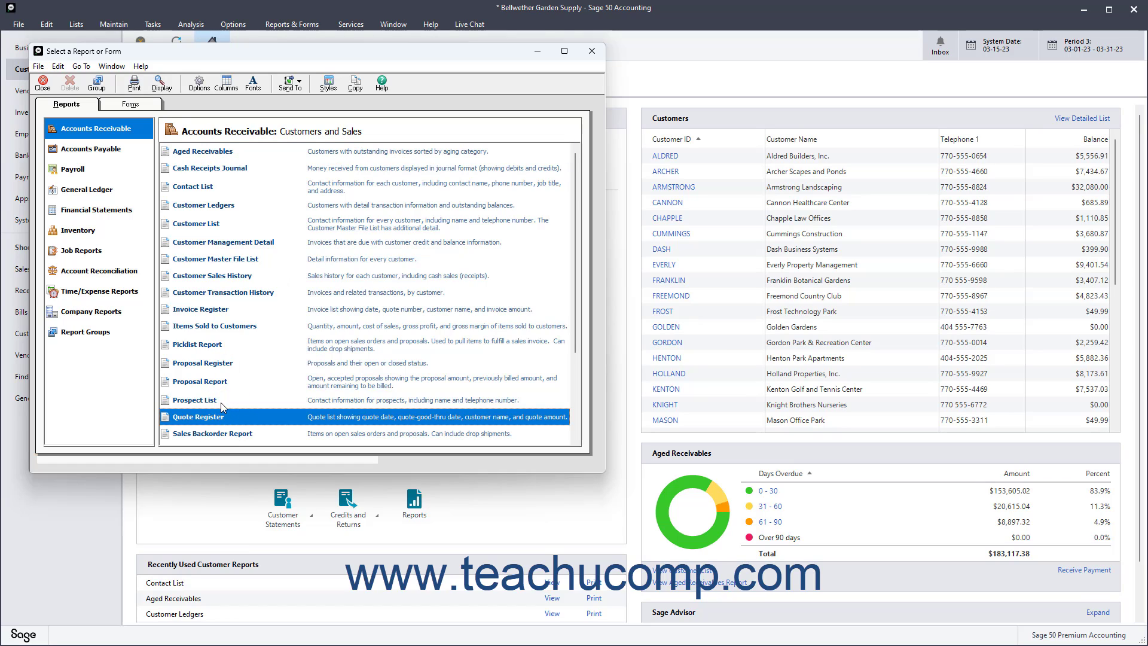
left_click(198, 84)
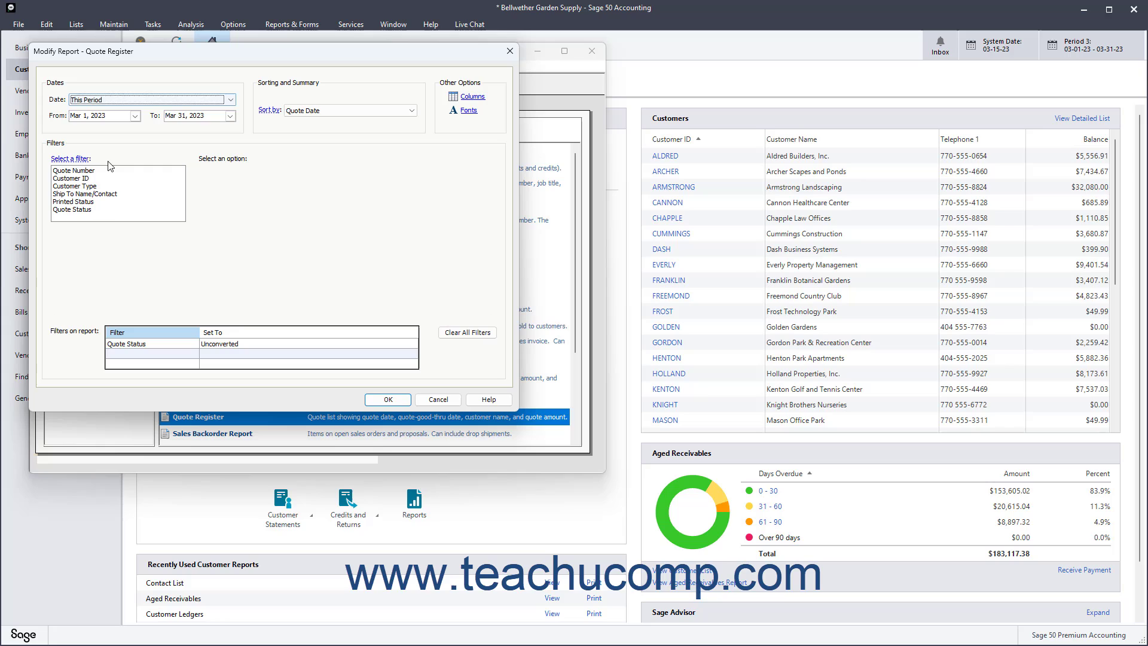
left_click(90, 155)
left_click(91, 210)
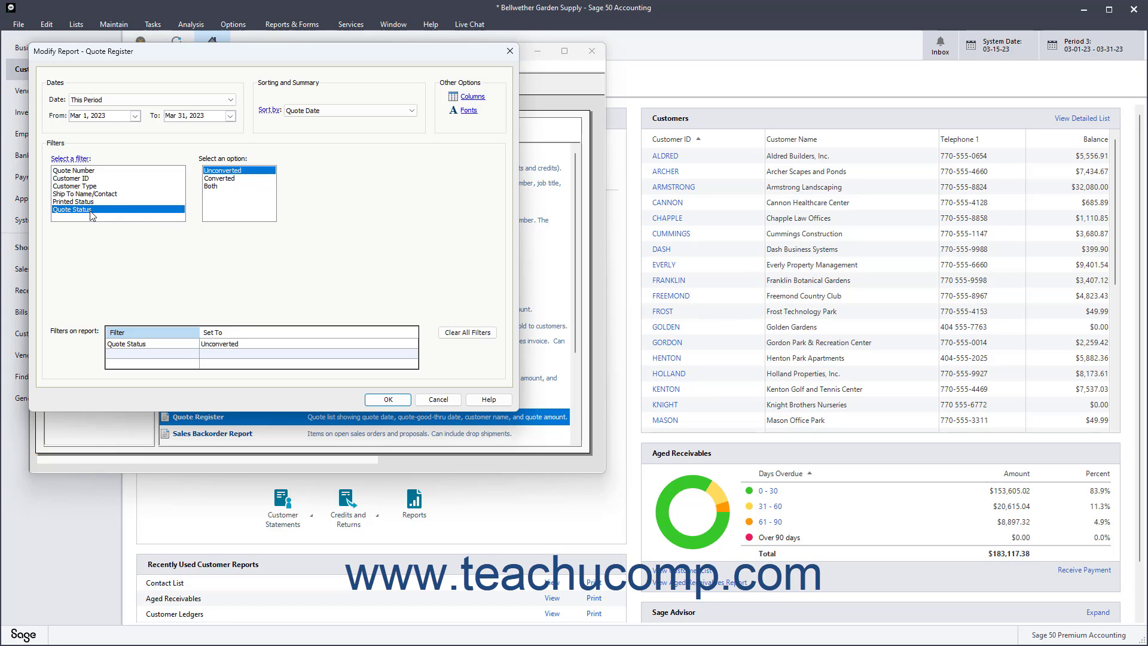
left_click(223, 178)
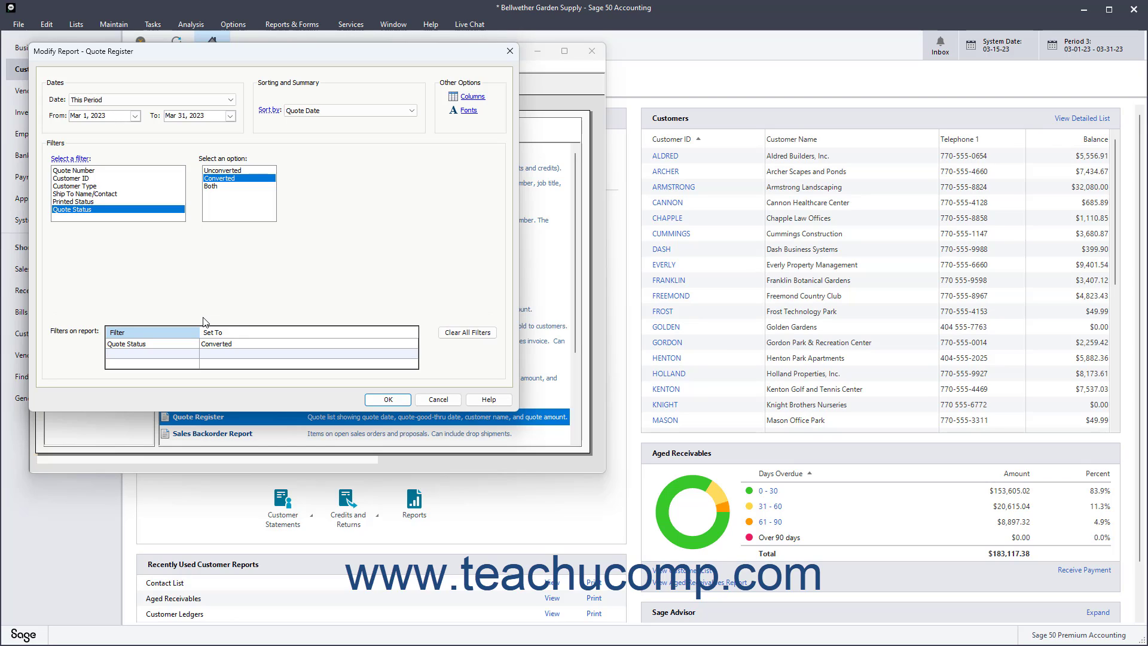
left_click(462, 337)
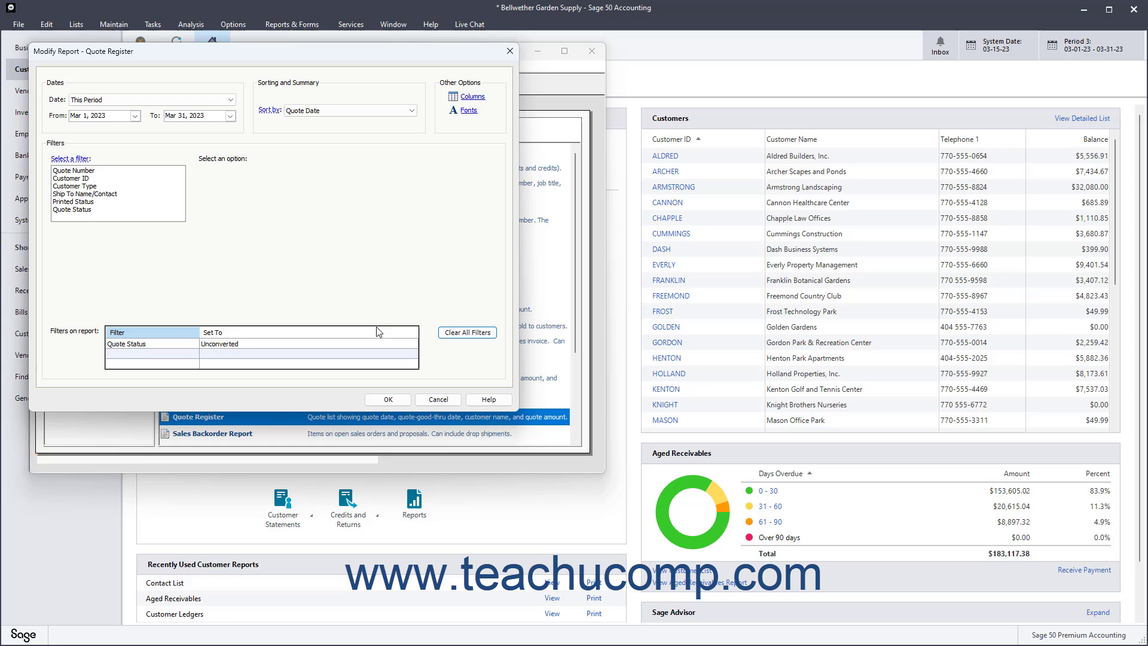
left_click(86, 210)
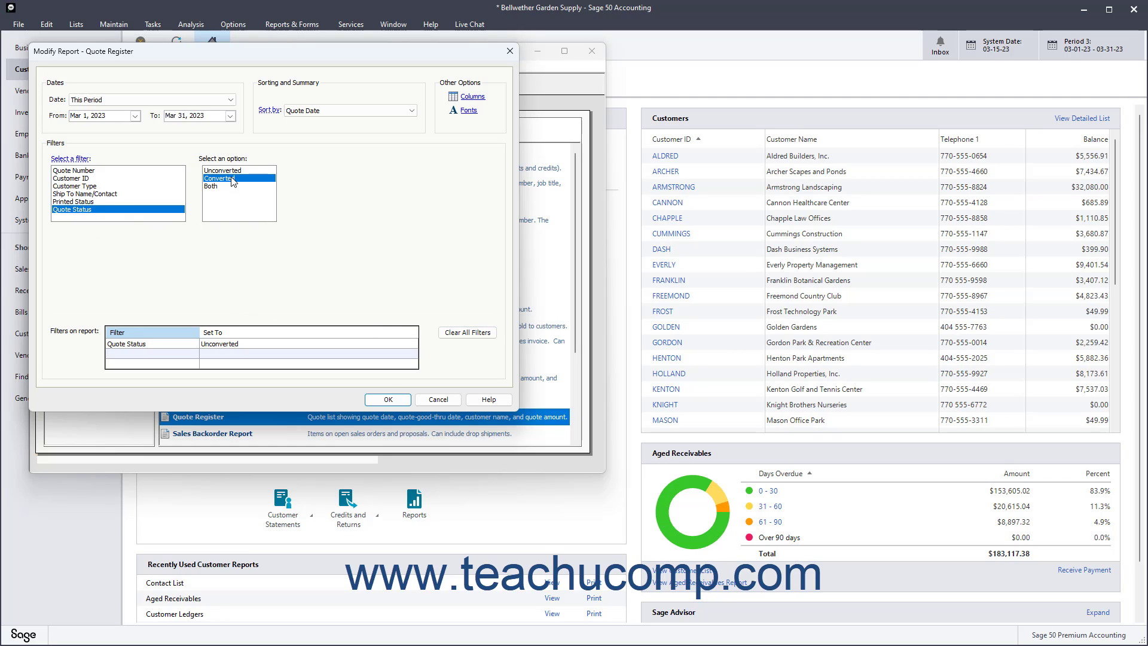
Filter to Converted quotes, keep This Period (Mar 1–Mar 31, 2023), and sort by Customer ID
left_click(230, 178)
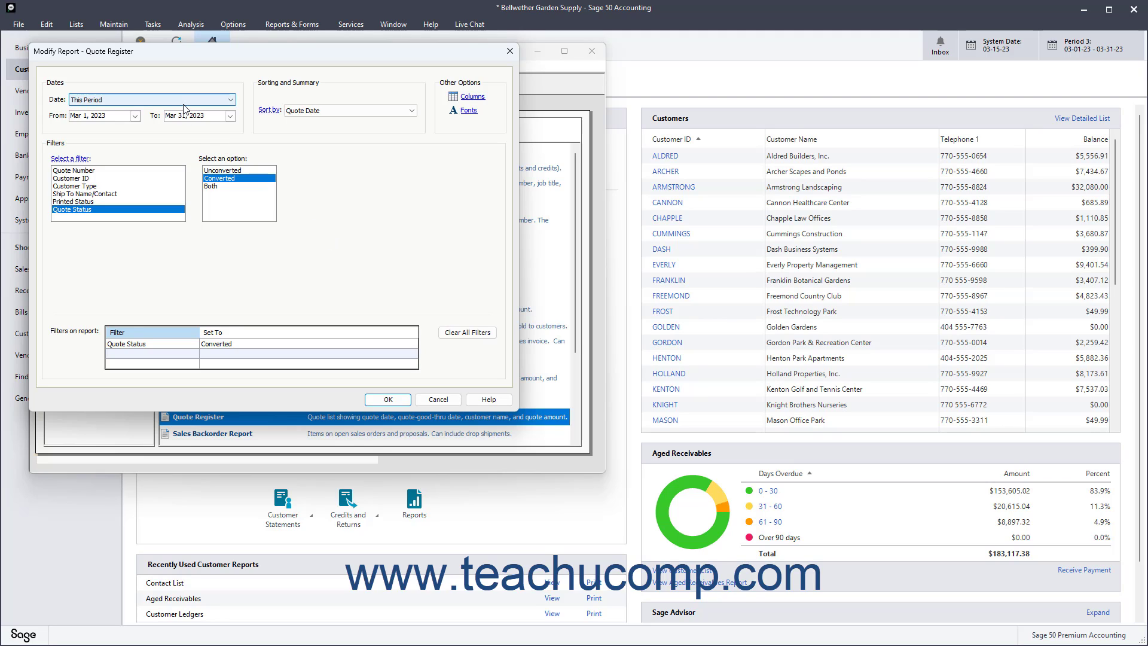
left_click(231, 102)
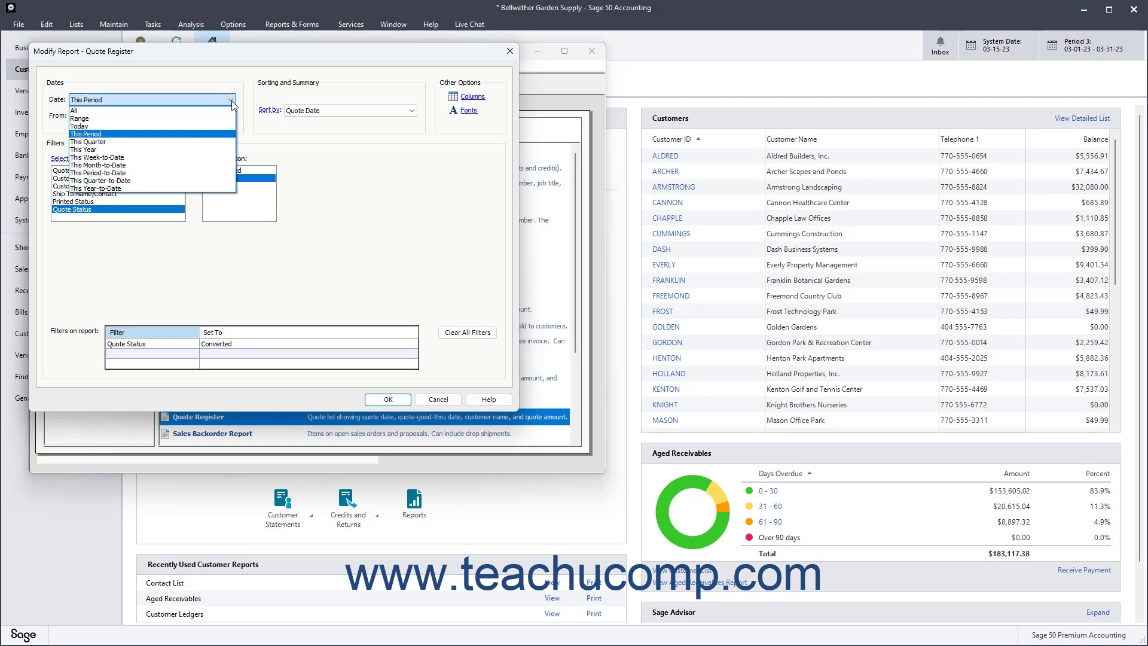
left_click(174, 134)
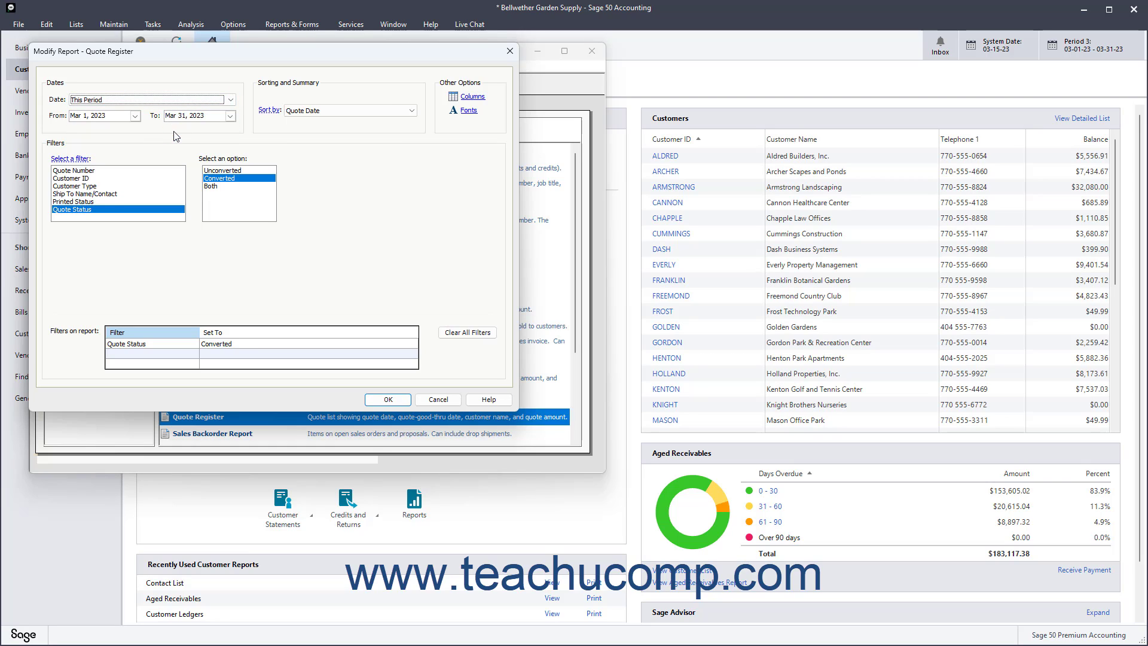
left_click(135, 116)
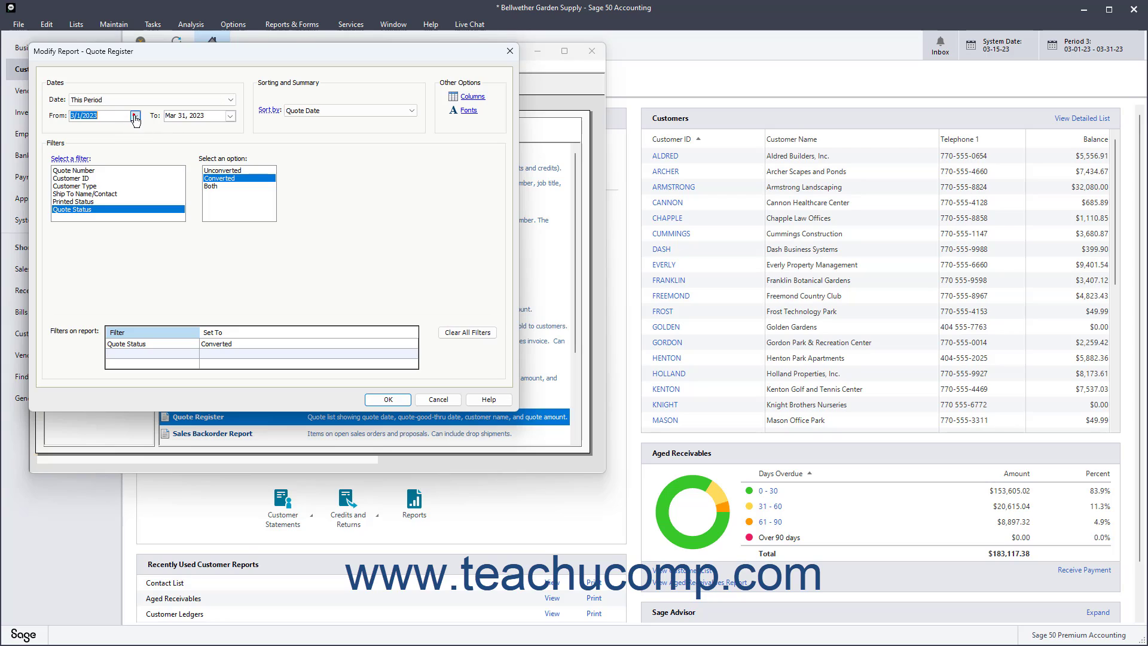
left_click(138, 157)
left_click(231, 117)
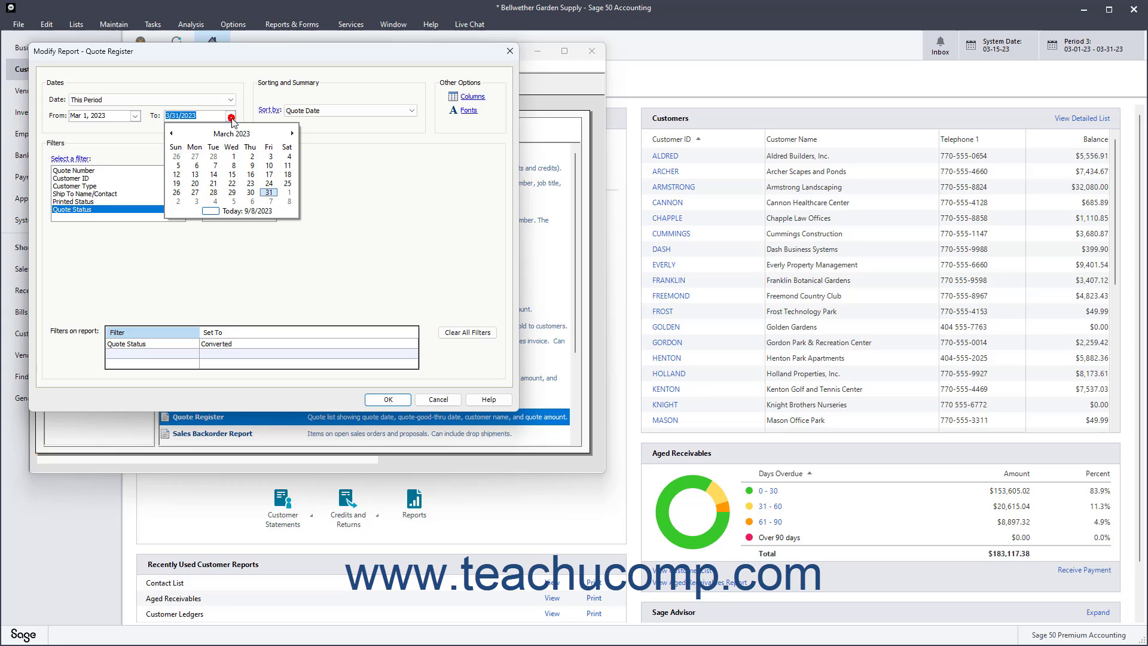
left_click(268, 191)
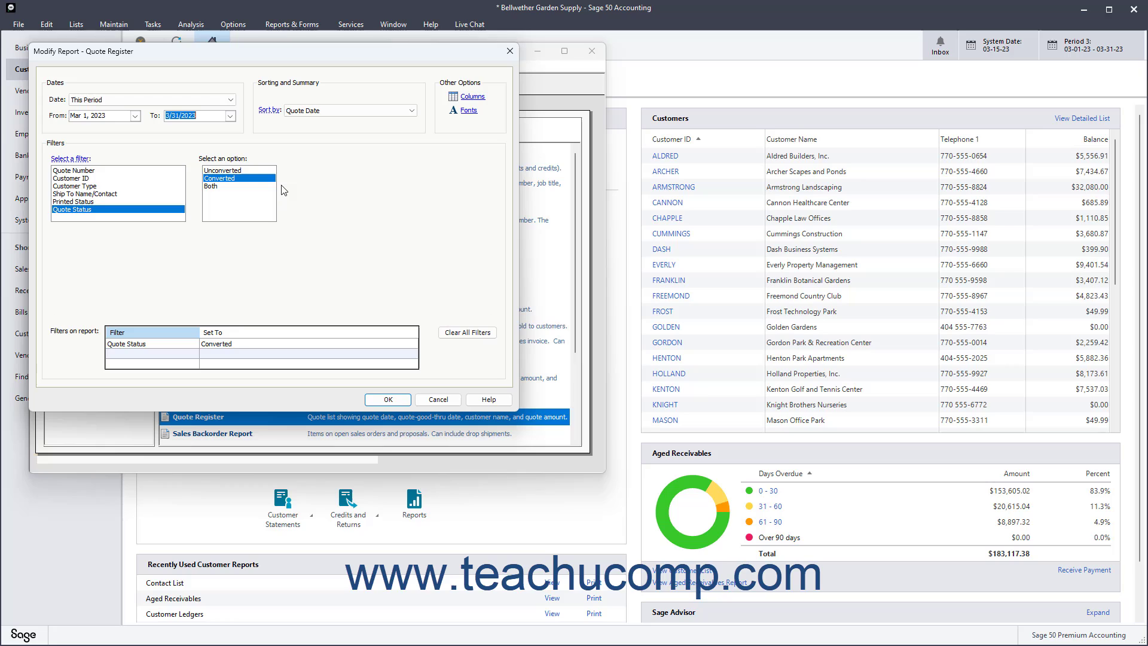
left_click(298, 89)
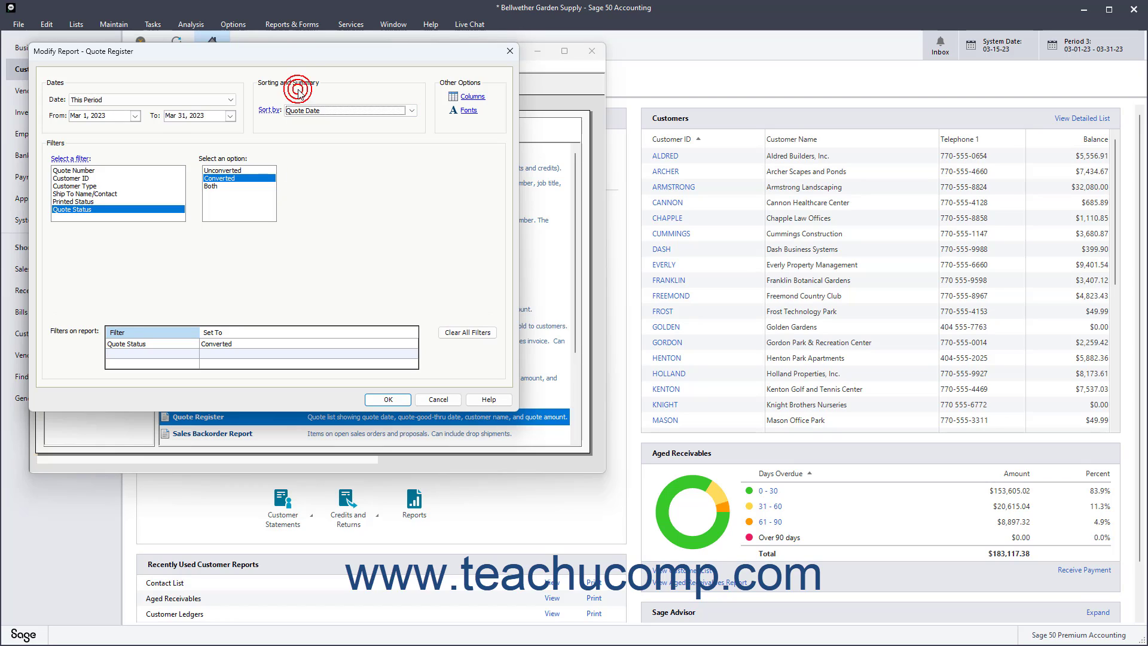
left_click(410, 111)
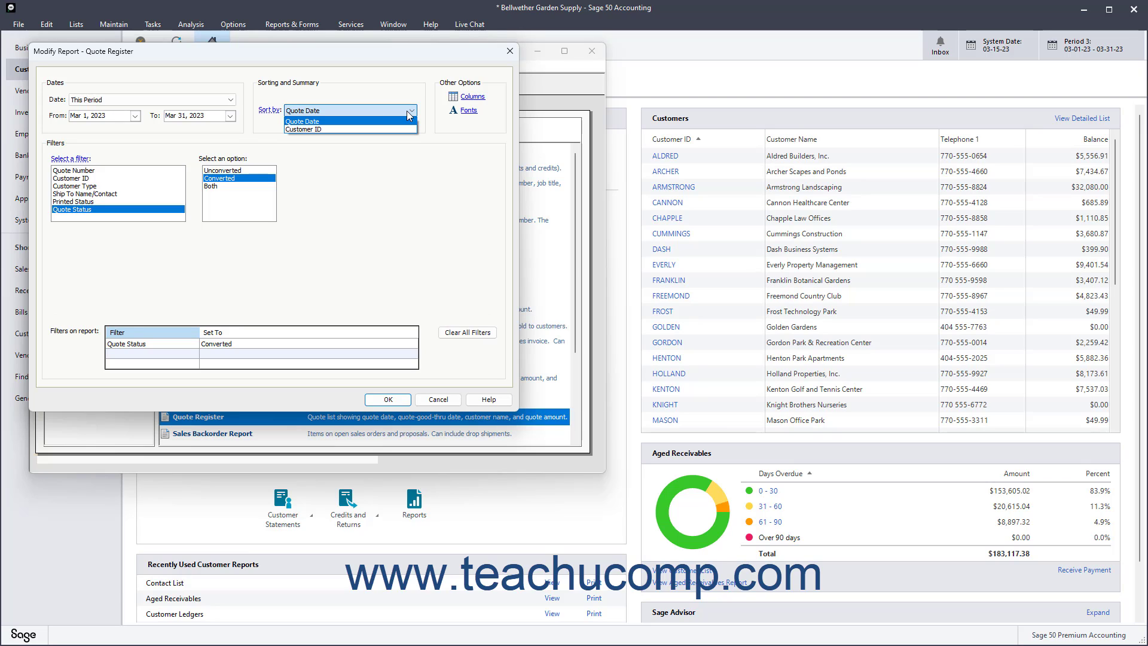
left_click(361, 128)
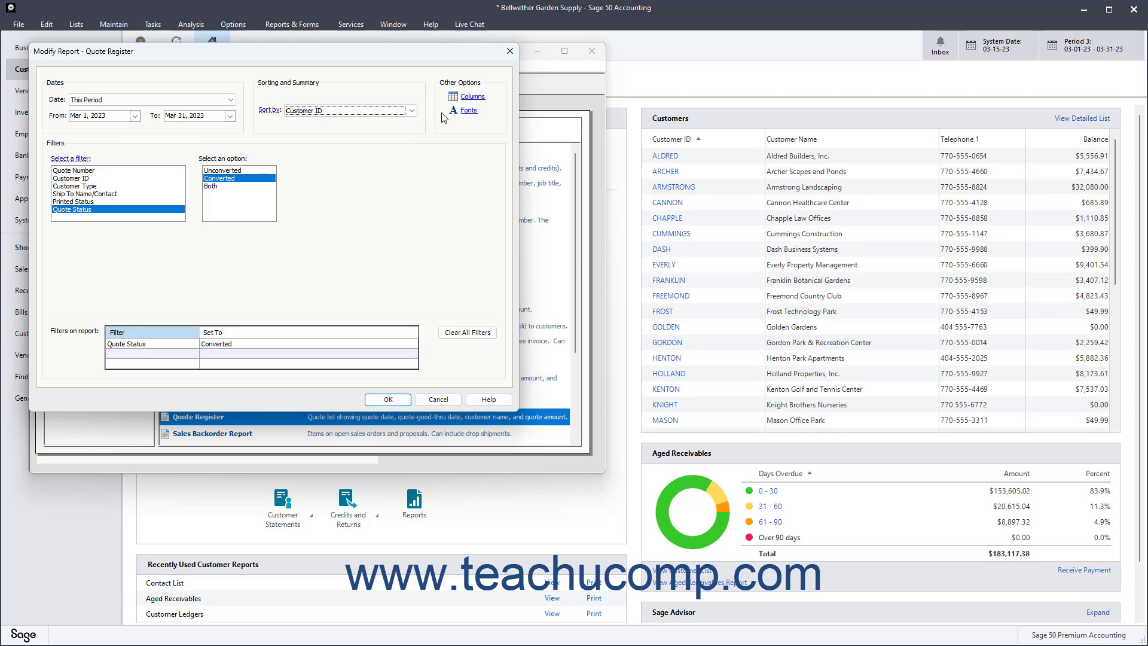
Turn on the Converted? column in the report's column settings
left_click(469, 98)
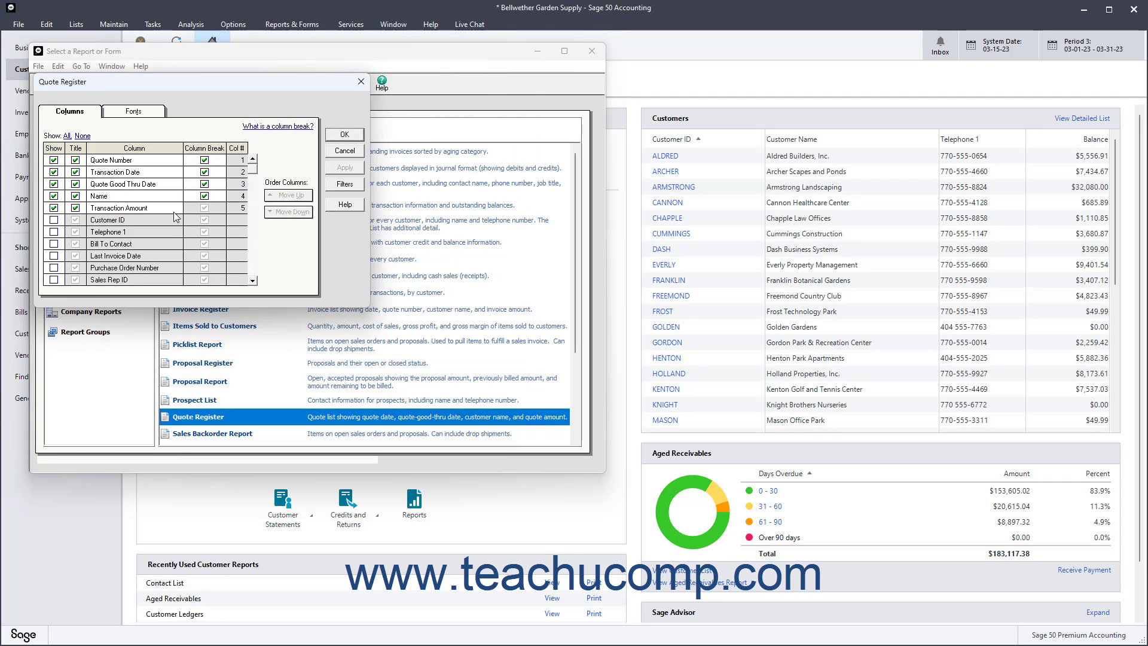
left_click(88, 114)
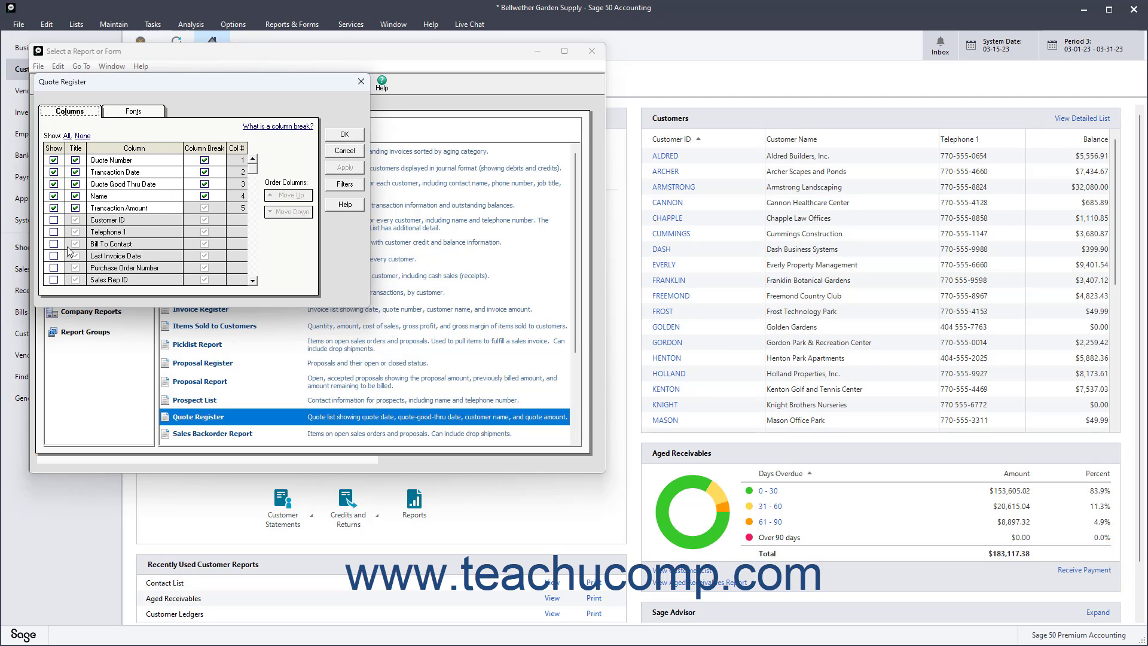
left_click(253, 280)
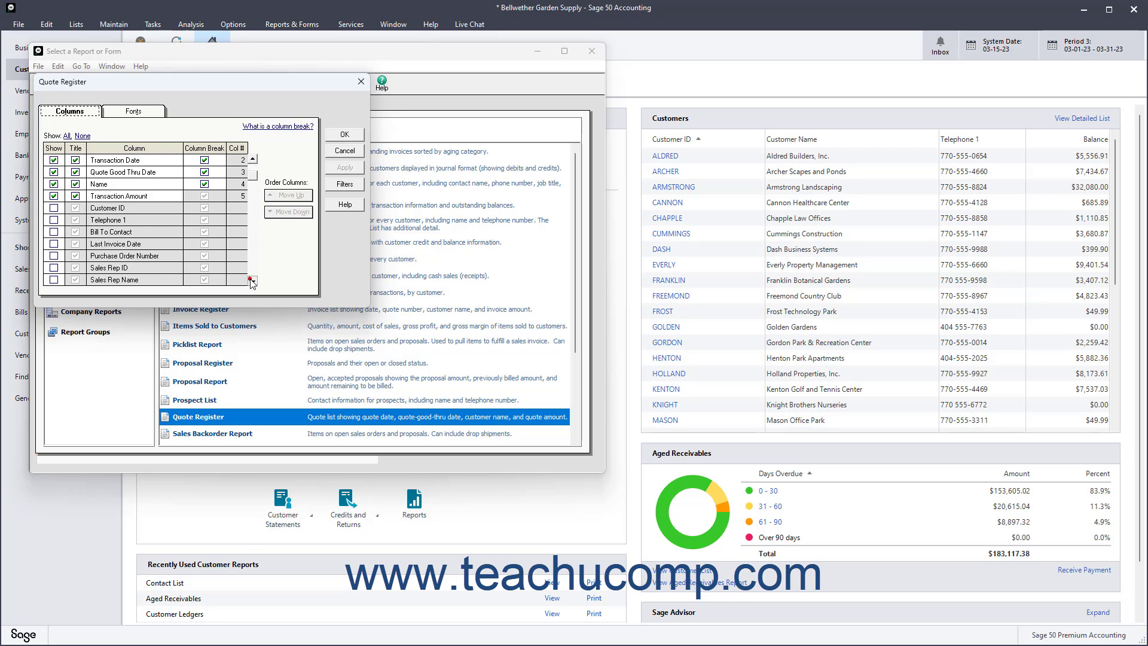
left_click(252, 281)
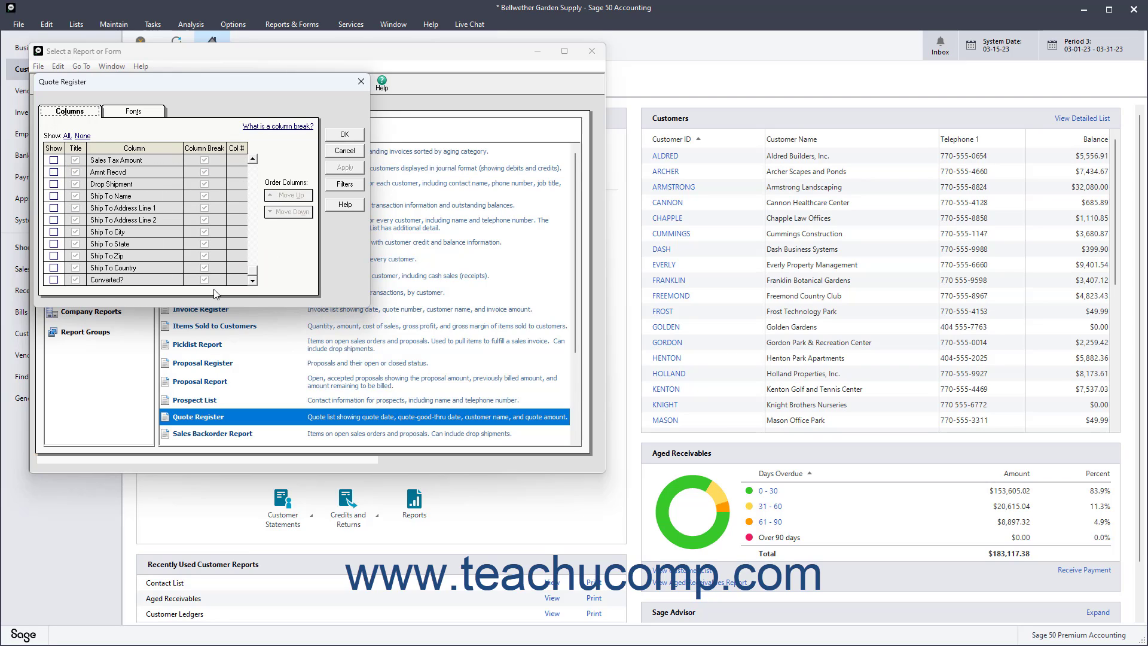
left_click(54, 280)
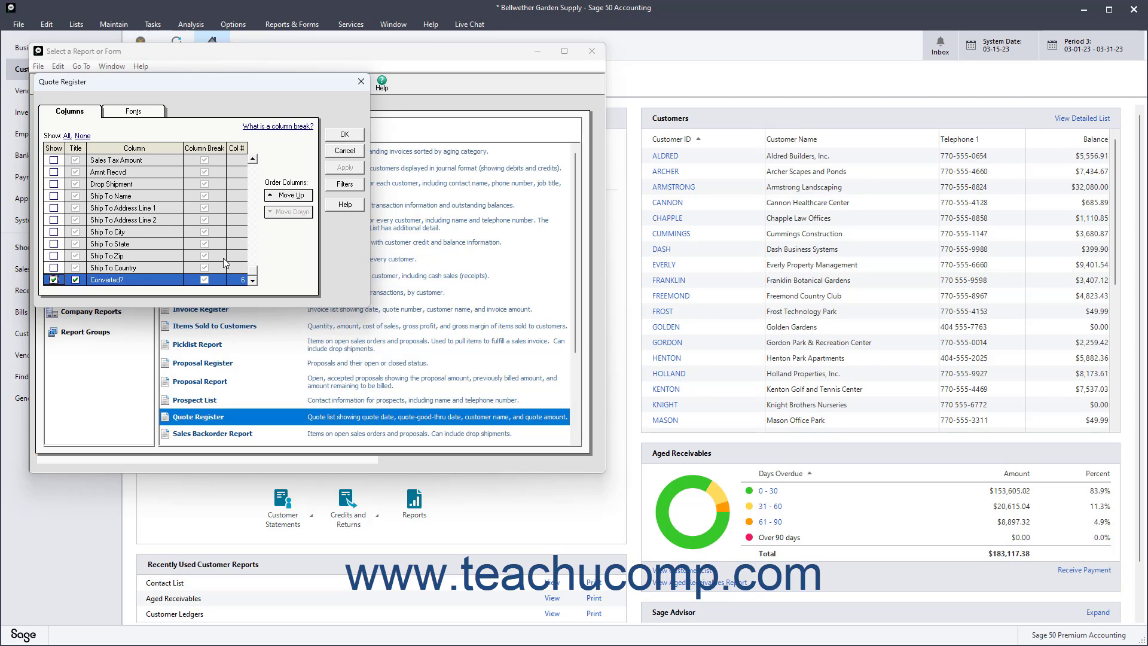
Move the Converted? column up to second place, right after Quote Number
left_click(167, 275)
left_click(290, 195)
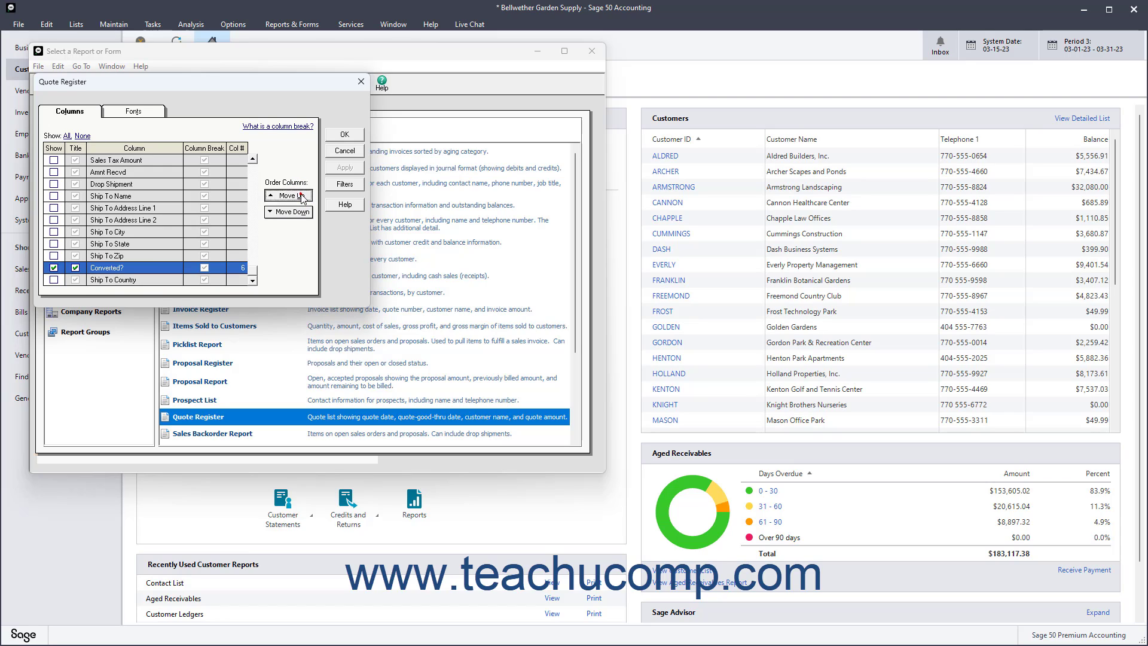
left_click(290, 195)
left_click(290, 195)
left_click(290, 194)
left_click(301, 198)
left_click(300, 198)
left_click(301, 199)
left_click(301, 199)
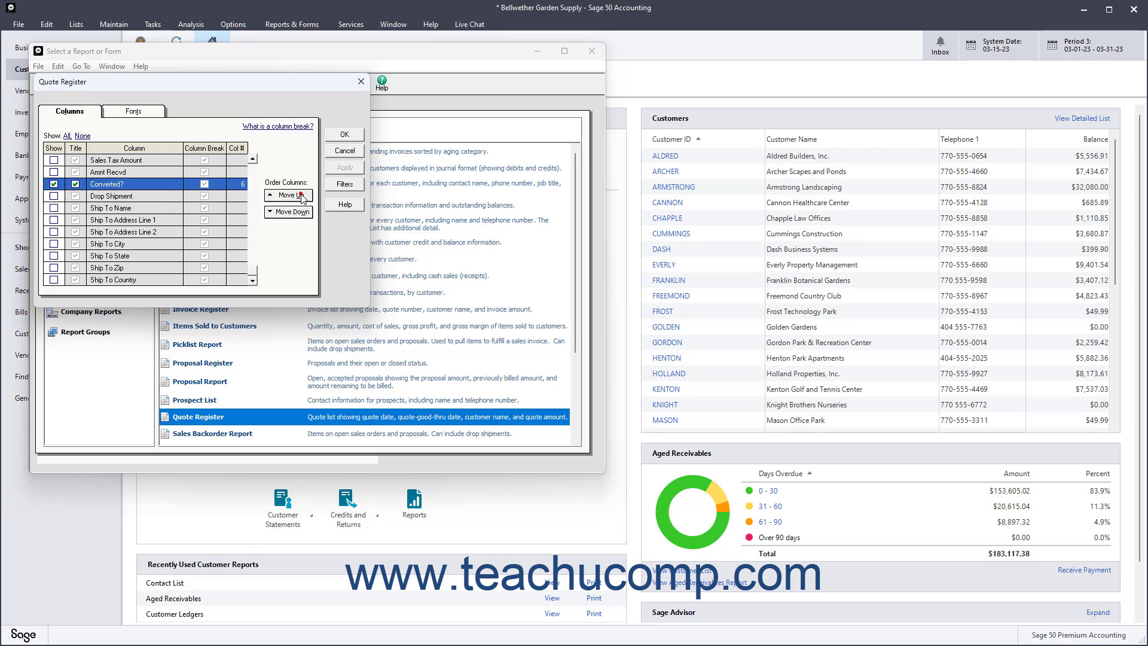
left_click(301, 199)
left_click(300, 198)
left_click(301, 199)
left_click(300, 199)
left_click(301, 199)
left_click(301, 198)
left_click(300, 199)
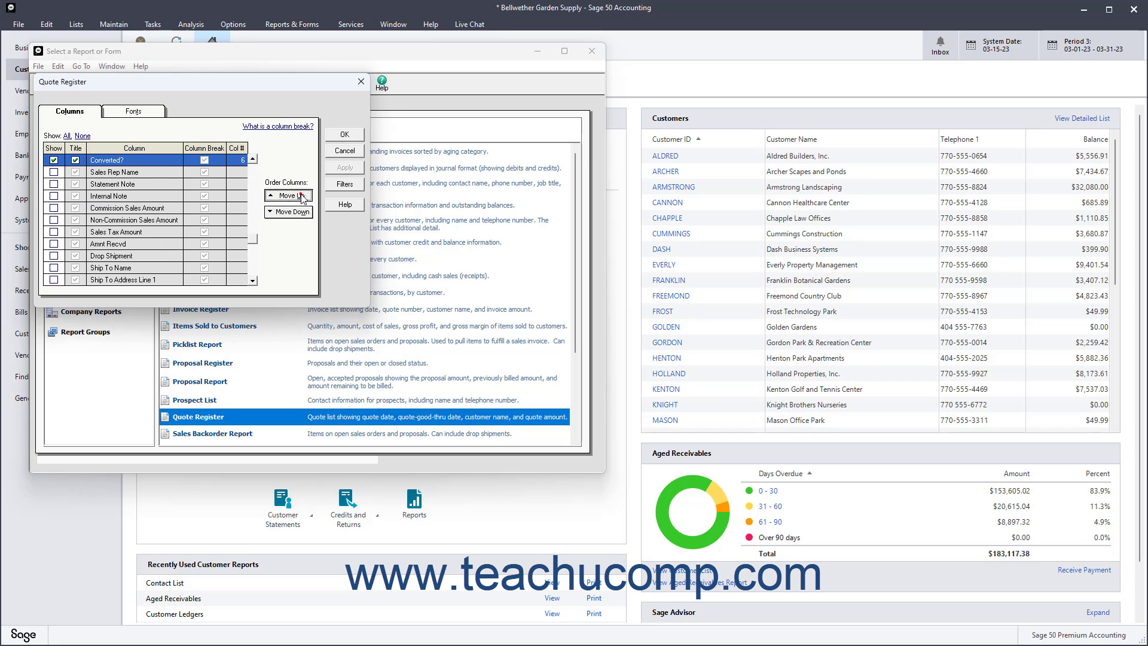
left_click(301, 198)
left_click(301, 198)
left_click(301, 199)
left_click(300, 198)
left_click(301, 198)
left_click(301, 198)
left_click(301, 199)
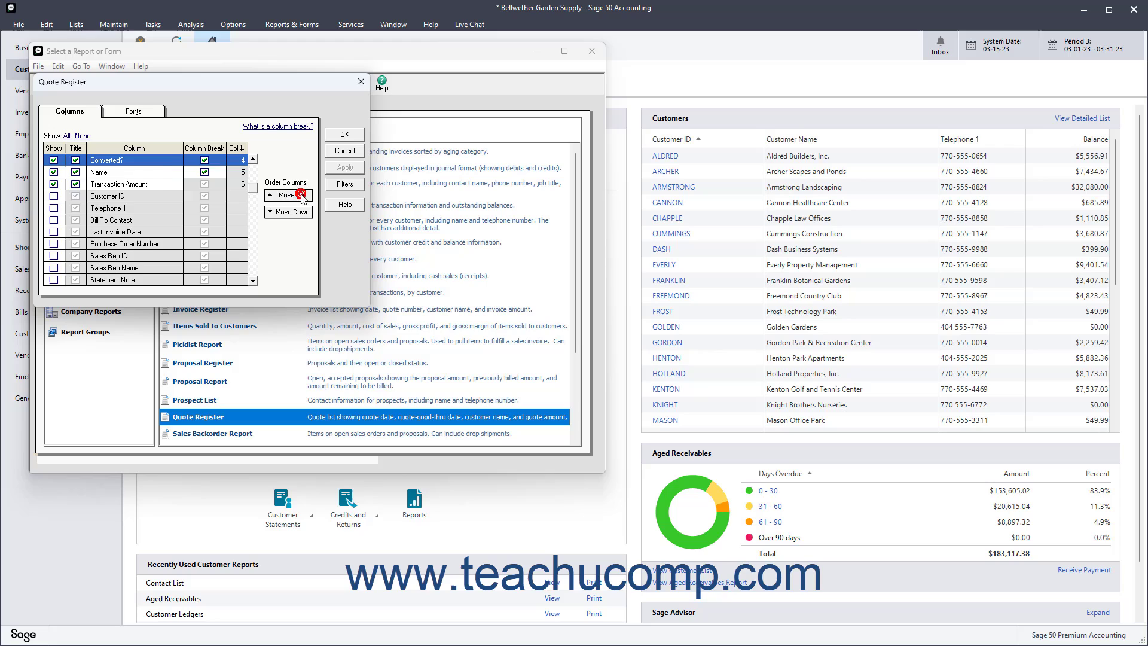
left_click(301, 198)
left_click(301, 199)
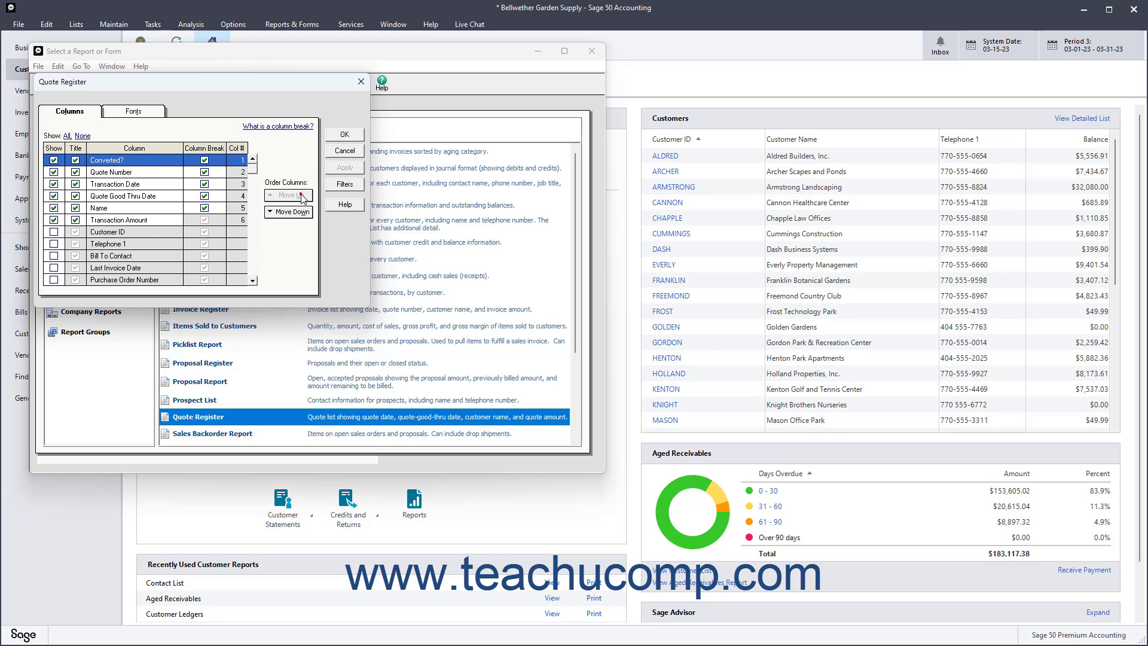
left_click(296, 214)
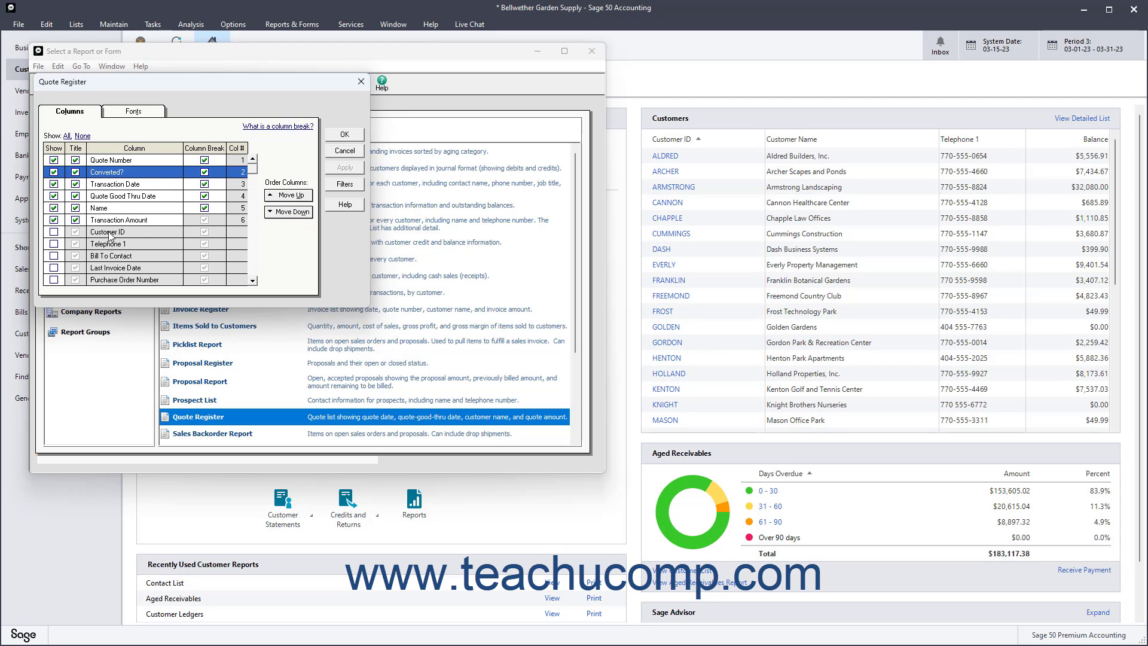
Include the Customer ID column and move it up to third, after Converted?
left_click(54, 233)
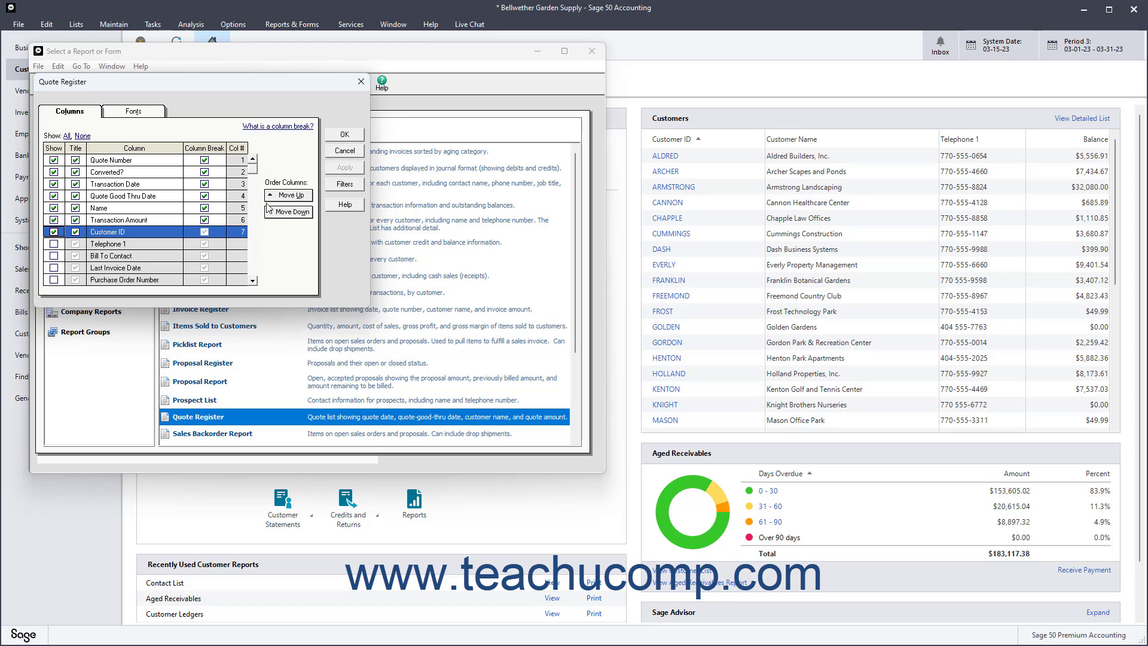
left_click(284, 198)
left_click(284, 196)
left_click(284, 197)
left_click(284, 197)
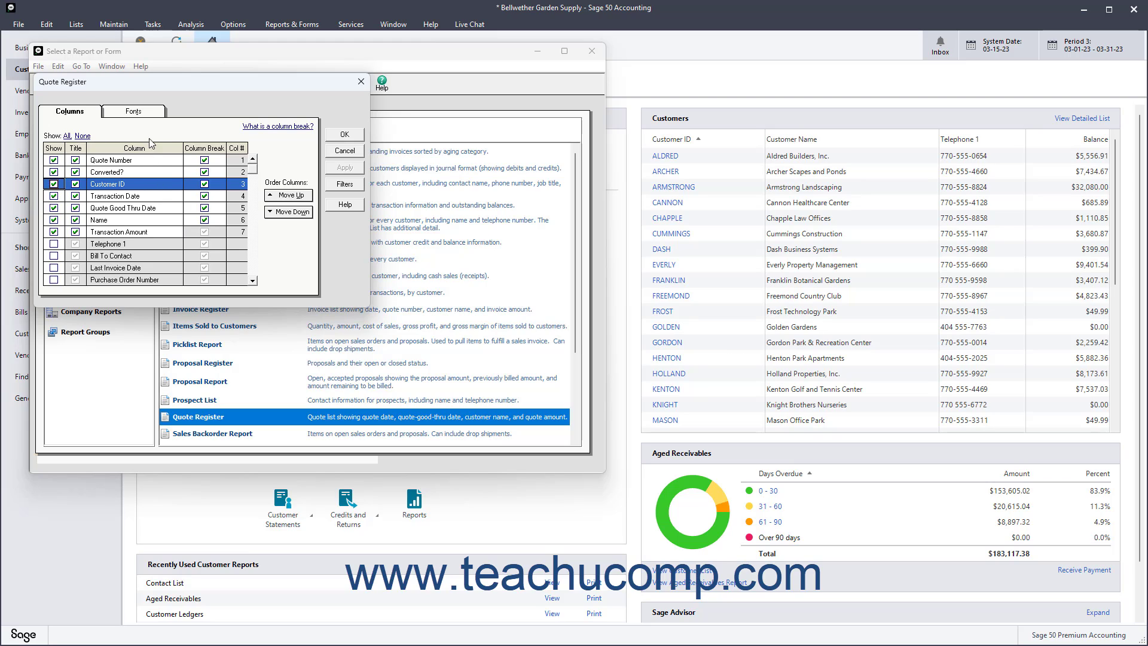
Change the Title 1 font to Arial 14 pt Bold in Navy
left_click(149, 119)
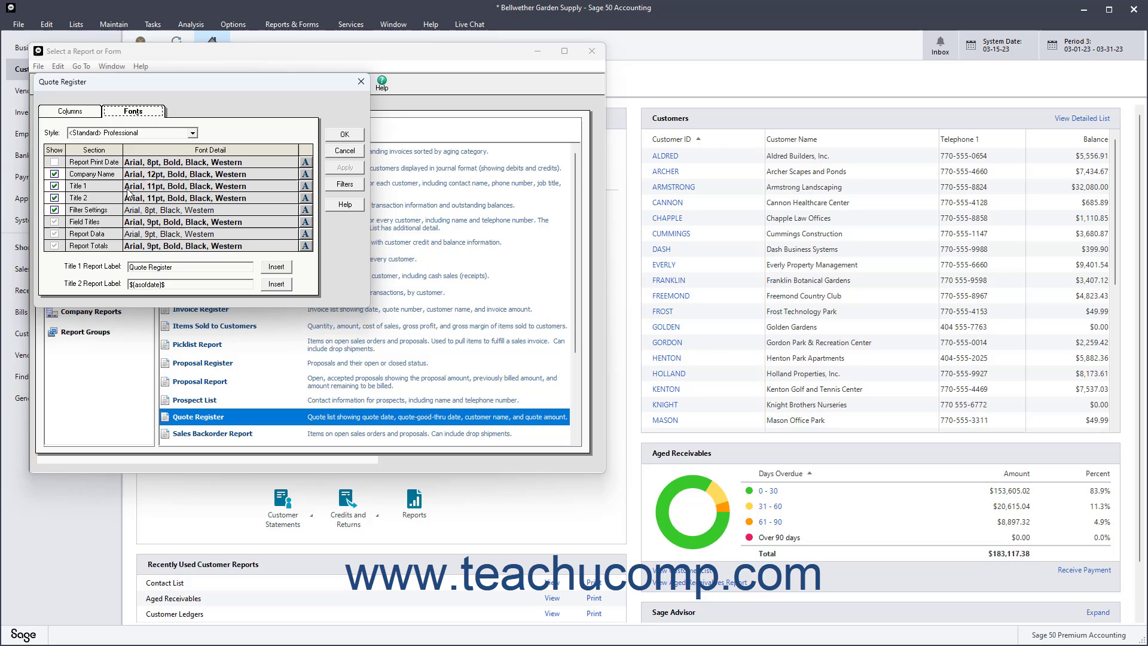
left_click(305, 185)
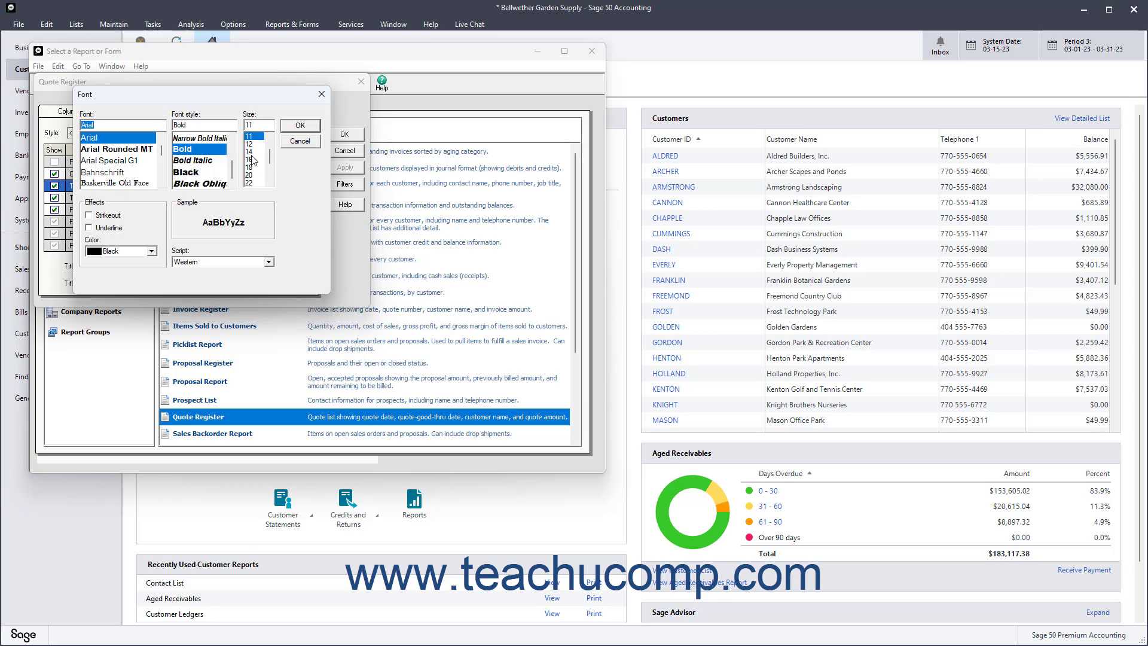
left_click(250, 151)
left_click(152, 251)
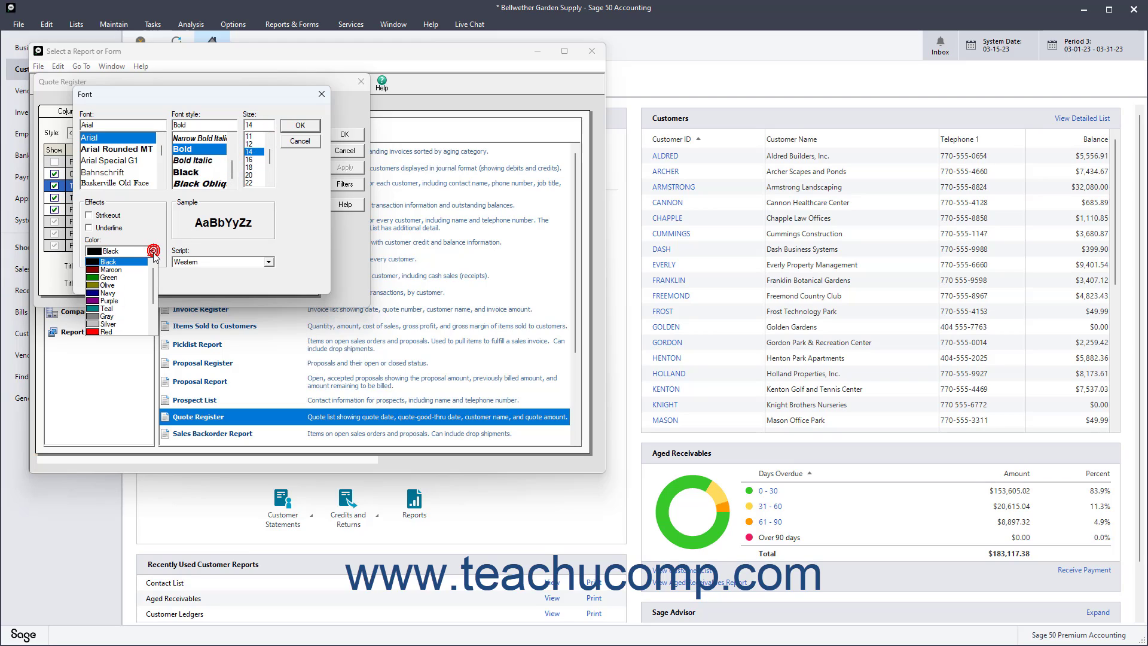
left_click(129, 293)
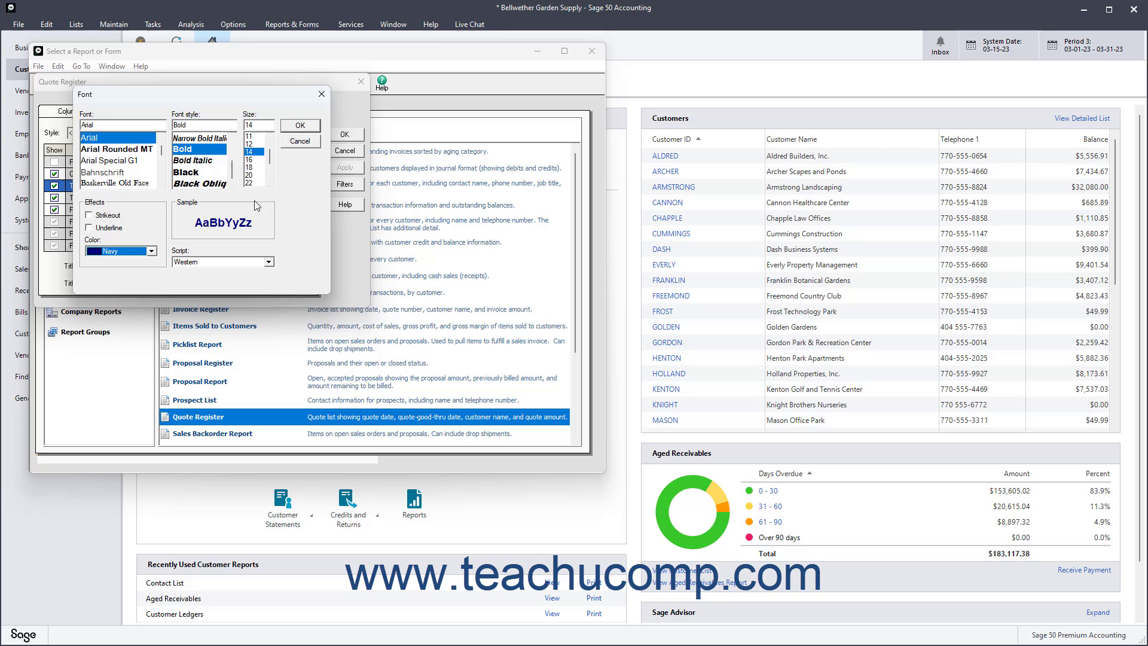
left_click(305, 128)
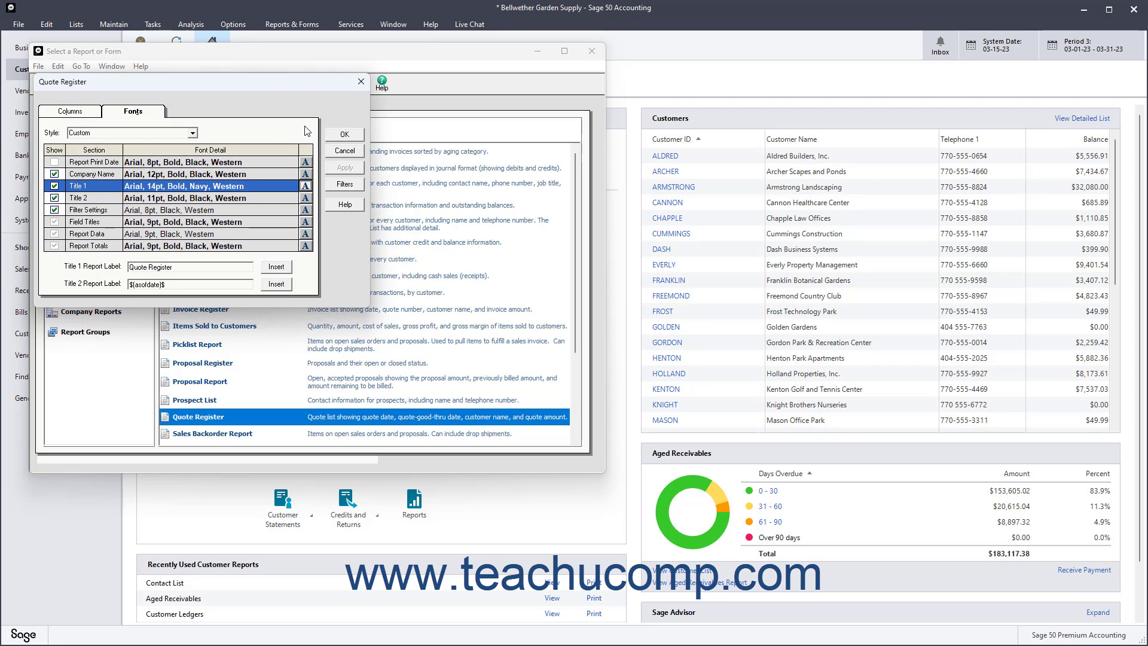
Replace the Title 1 label text 'Quote Register' with 'Converted Quotes Report'
left_click(193, 267)
left_click(193, 270)
left_click(131, 268)
type("Converted Quotes Report")
key("shift+End")
key("Delete")
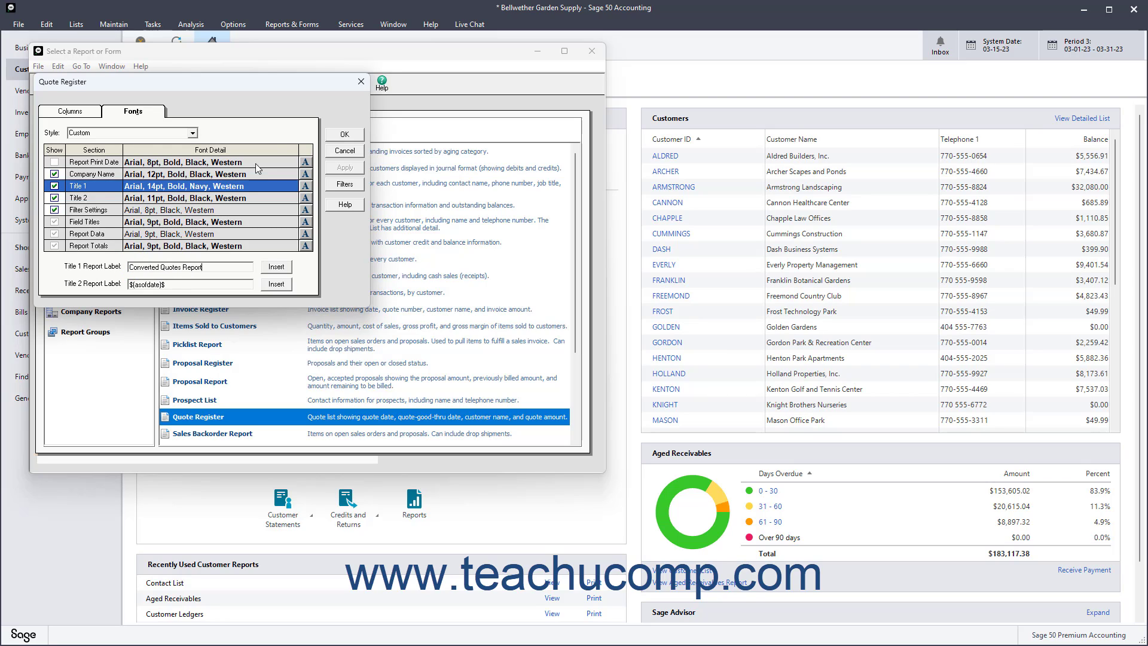
Run the report (four converted quotes, 955.42) and narrow the Quote No, Date and Name columns
left_click(344, 135)
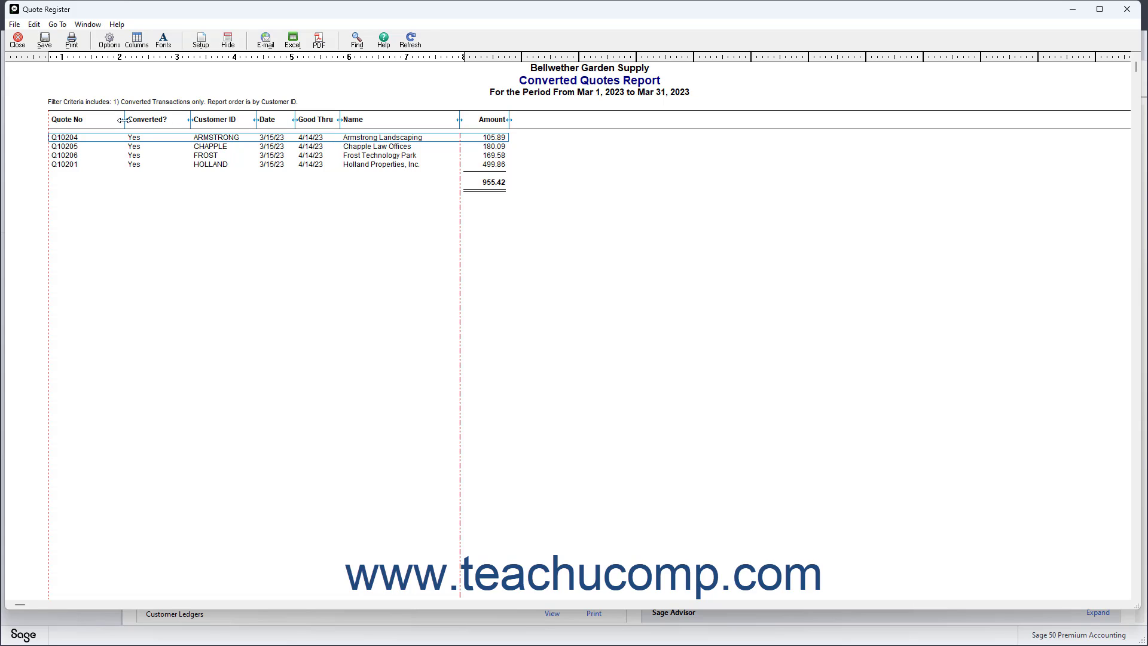
left_click_drag(123, 120, 146, 120)
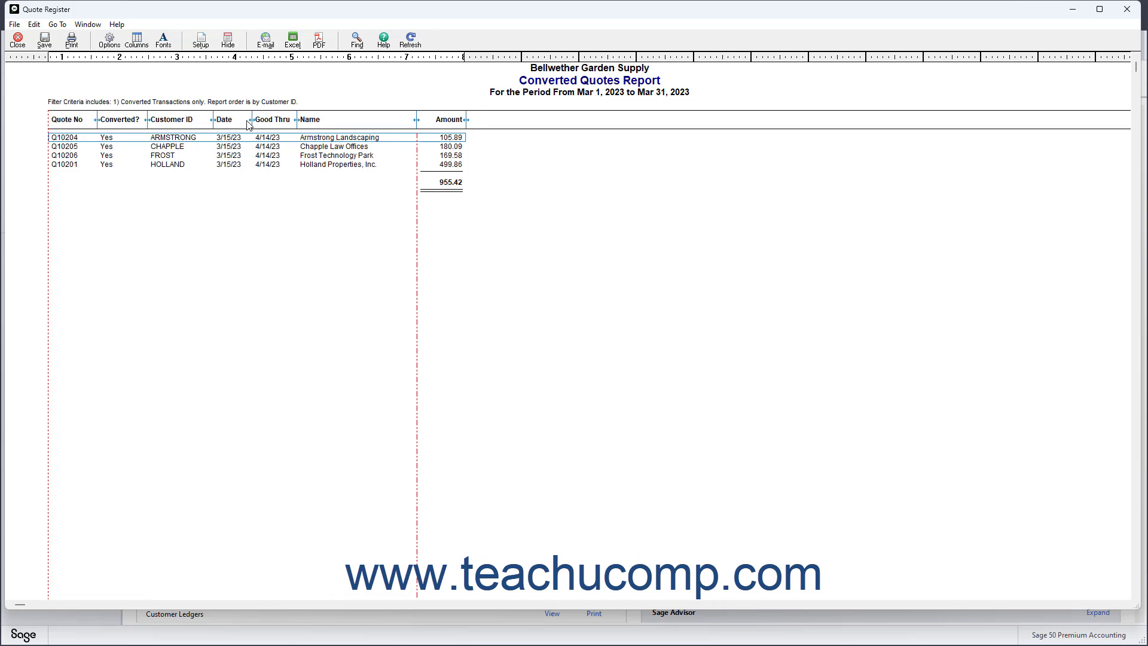
left_click_drag(251, 120, 243, 120)
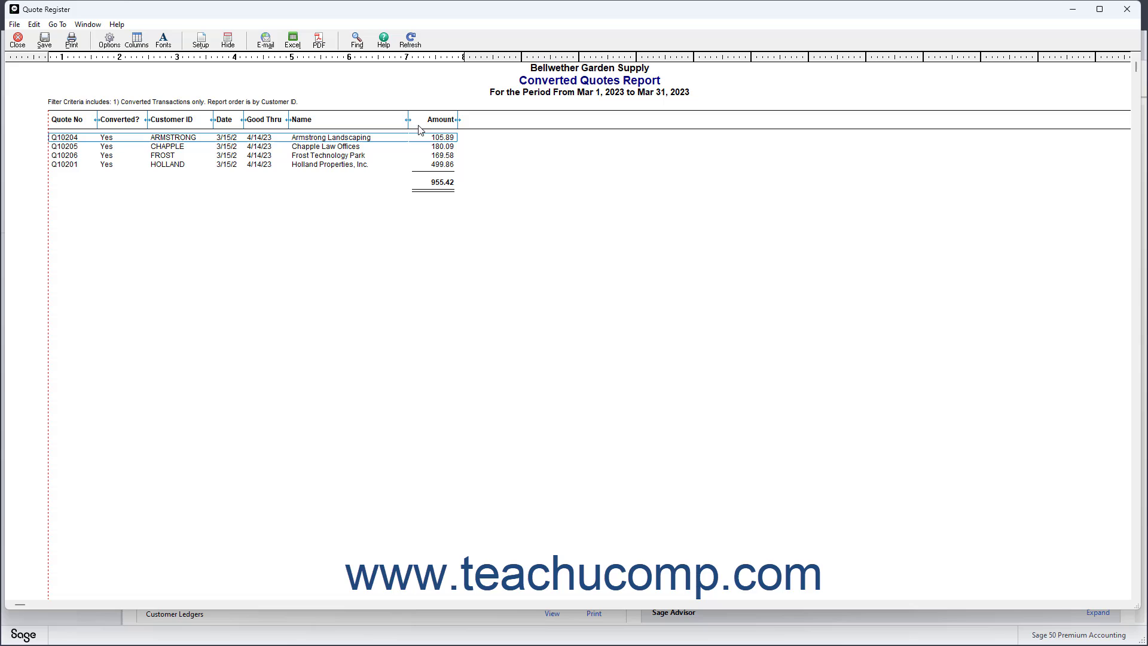
mouse_move(408, 120)
left_mouse_down()
mouse_move(381, 120)
mouse_move(426, 120)
left_mouse_up()
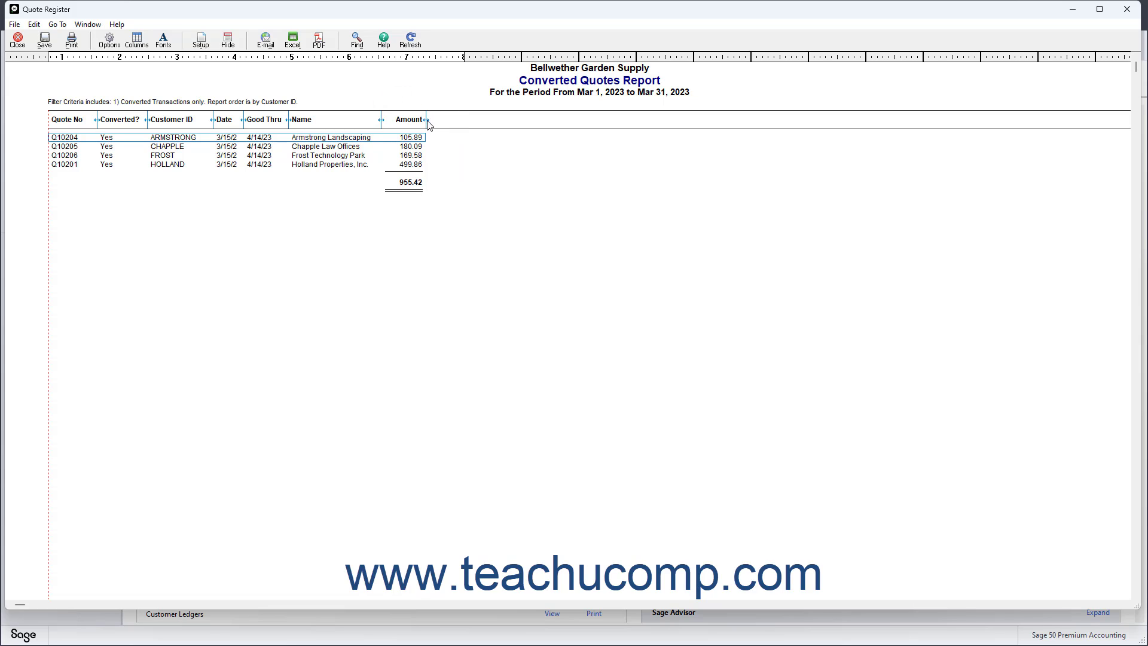
Save the report as 'Converted Quotes Report' described as 'Shows which quotes have been converted this period.'
left_click(45, 40)
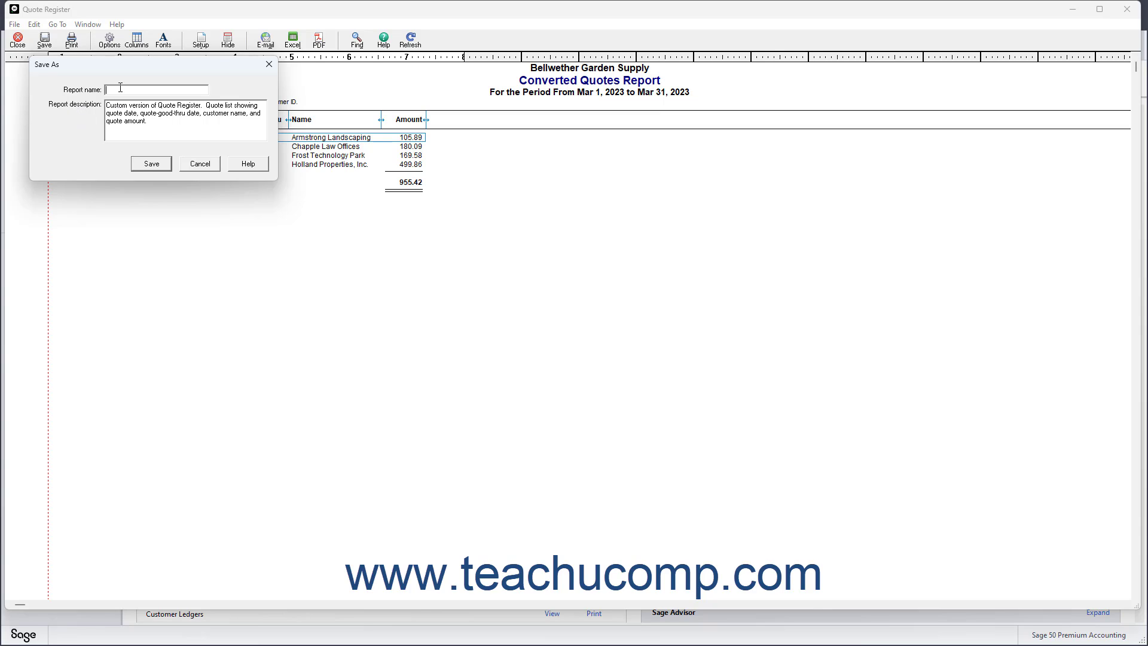
type("Converted Quotes Report")
triple_click(107, 105)
type("Shows which quotes have been converted this period.")
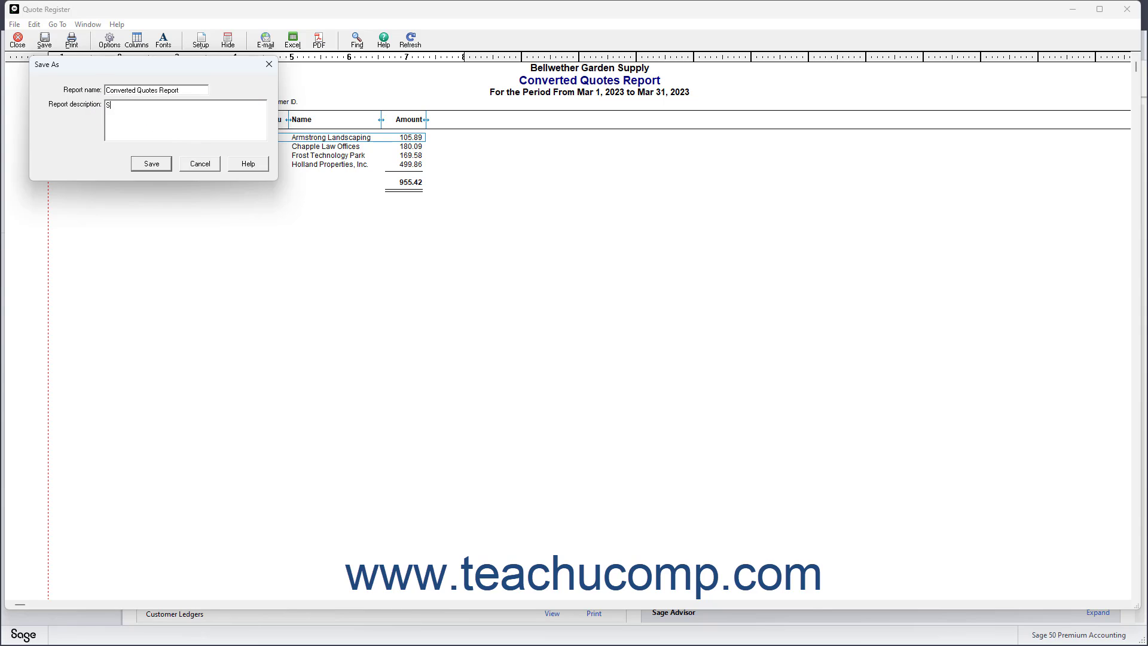
left_click(152, 164)
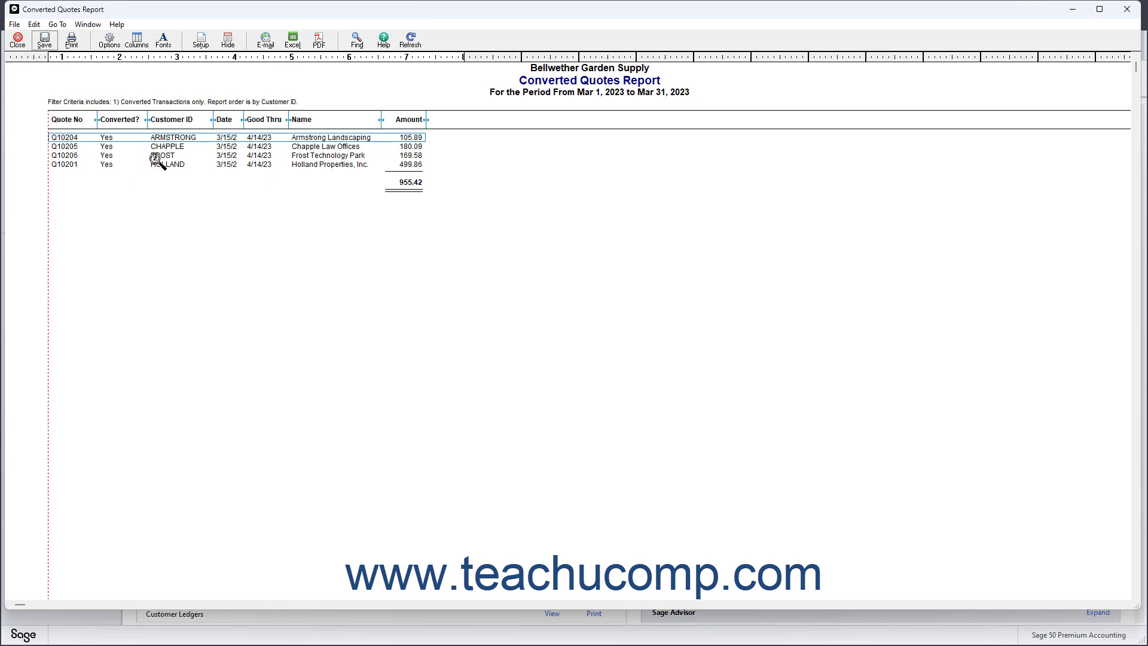
Close the report and check Converted Quotes Report at the top of the Accounts Receivable list against Aged Receivables
left_click(24, 47)
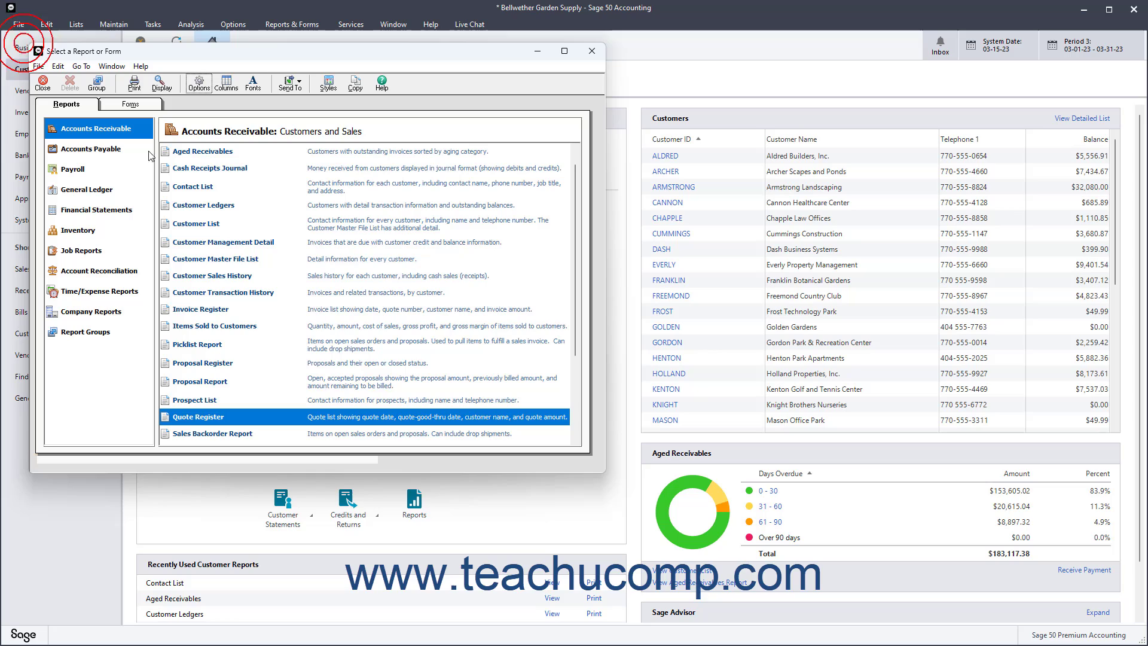
scroll(251, 256, "up", 1)
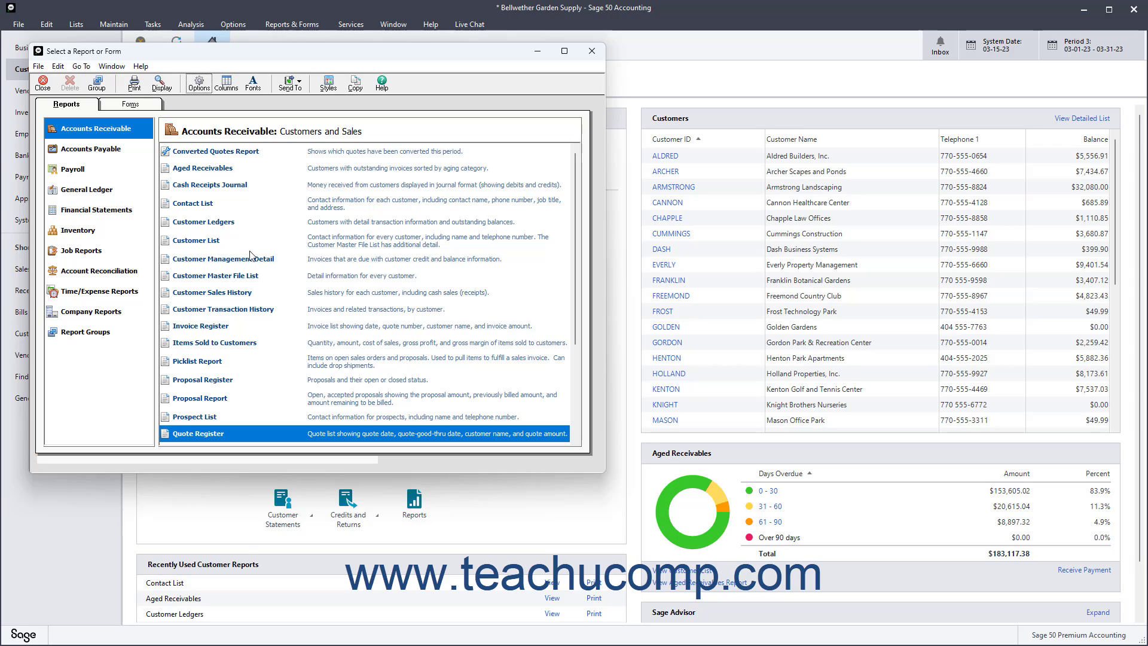
left_click(247, 152)
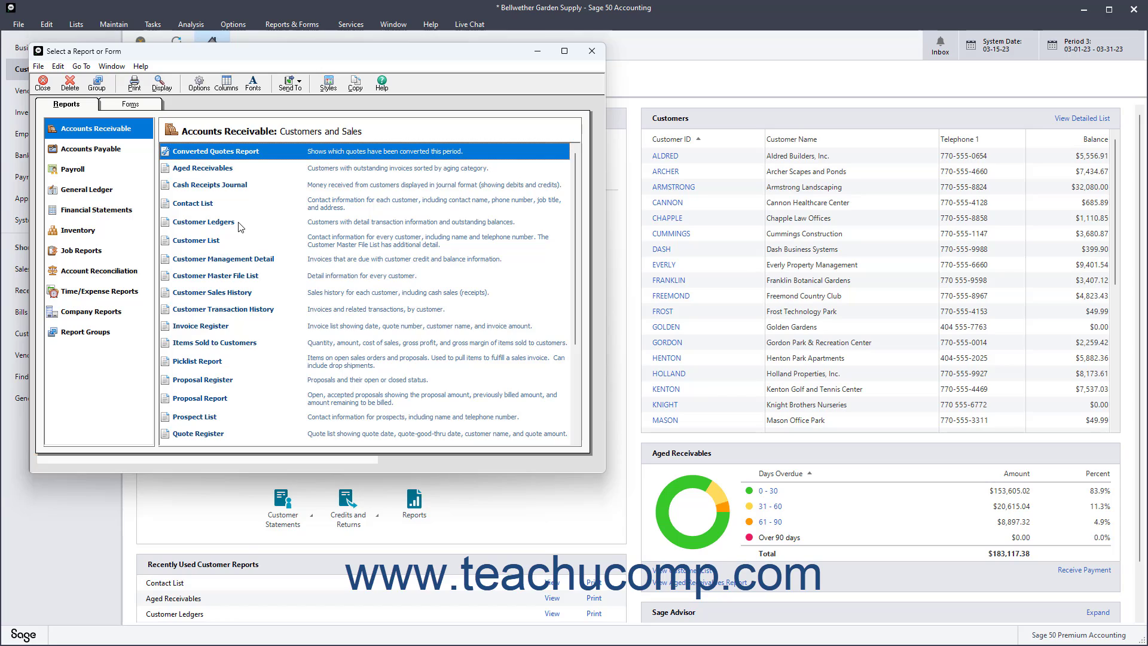
left_click(241, 167)
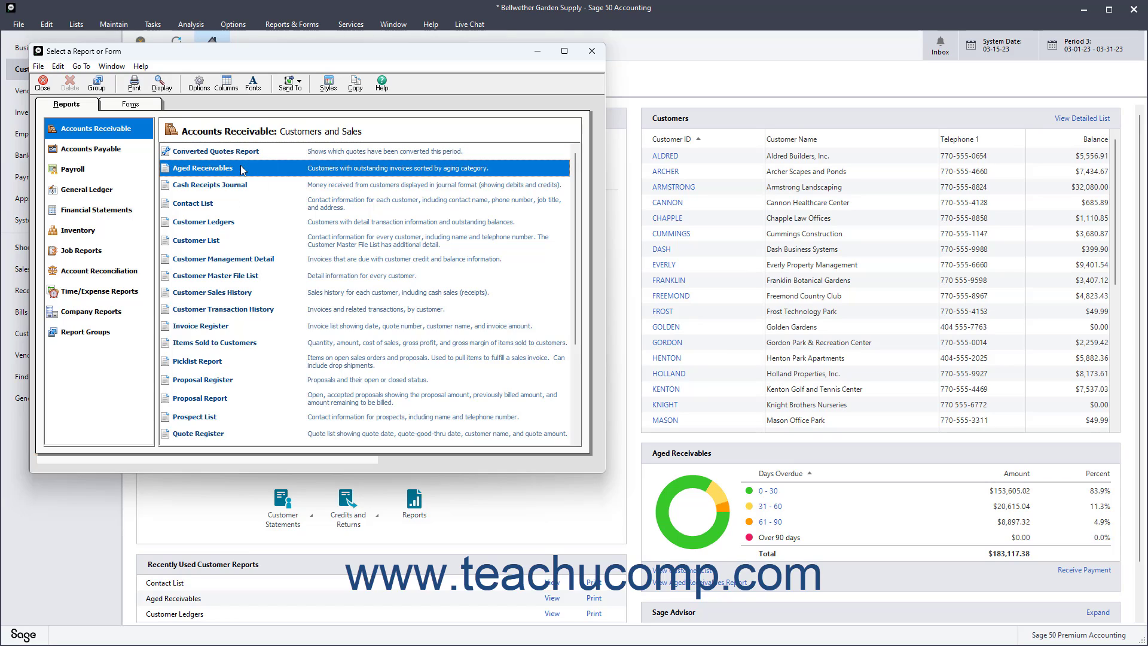
left_click(242, 152)
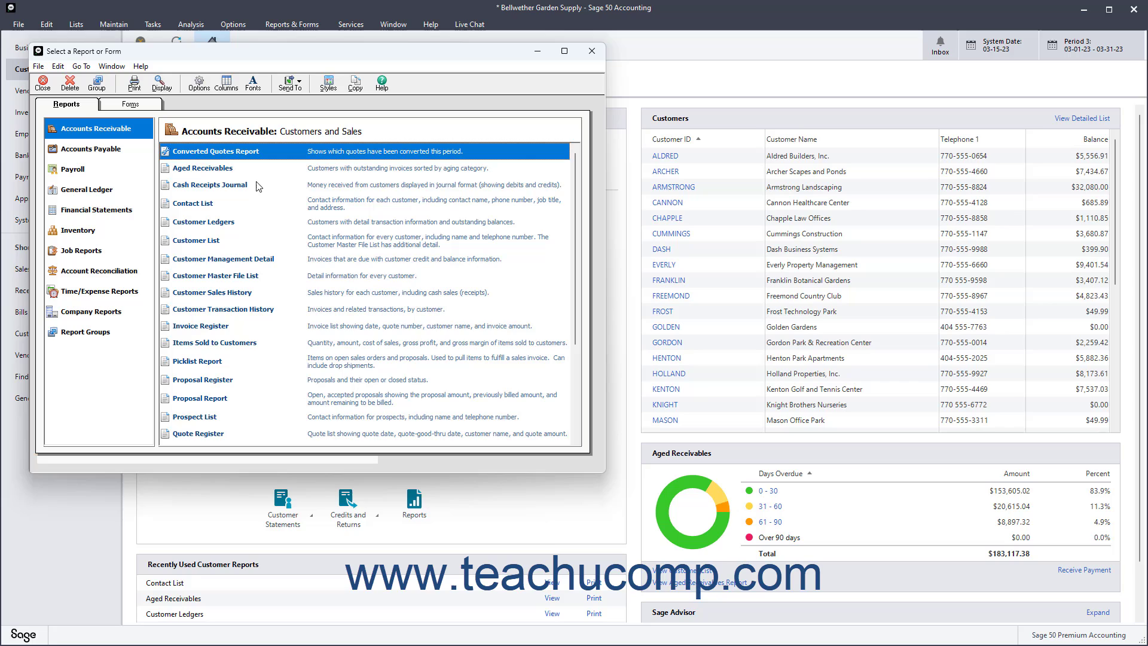